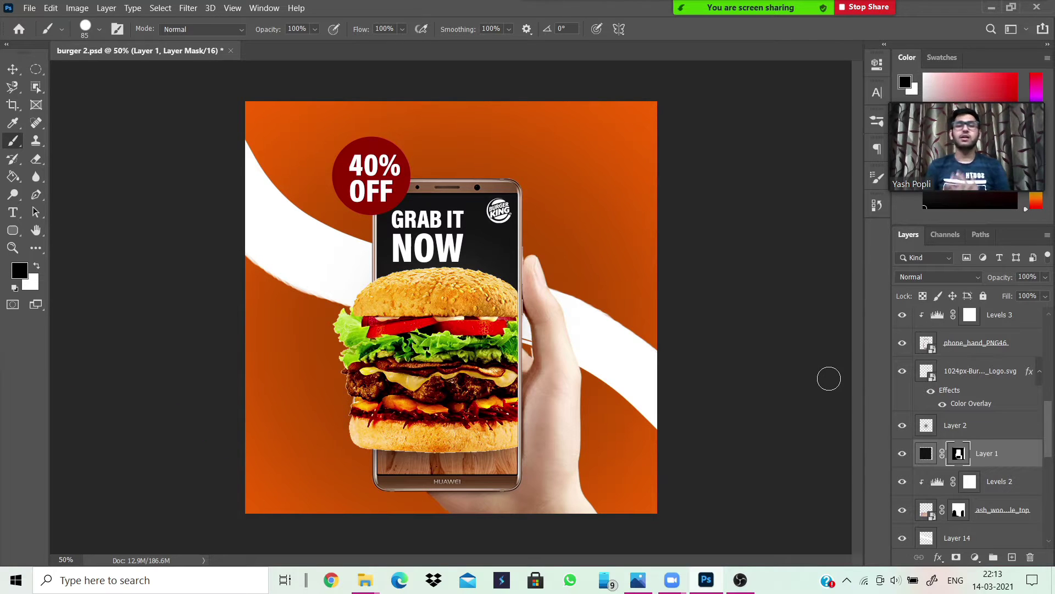
Step: Compare the burger ad's background with the orange fill on Layer 7 hidden and shown, leaving it visible
scroll(989, 418, "down", 6)
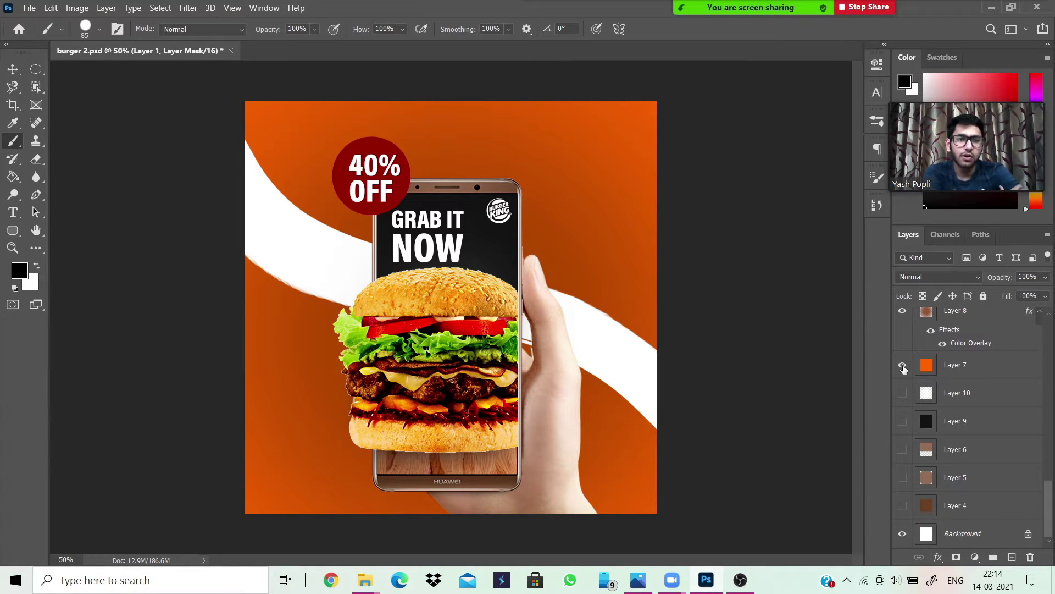
left_click(903, 366)
scroll(902, 384, "up", 2)
scroll(903, 390, "down", 1)
left_click(903, 393)
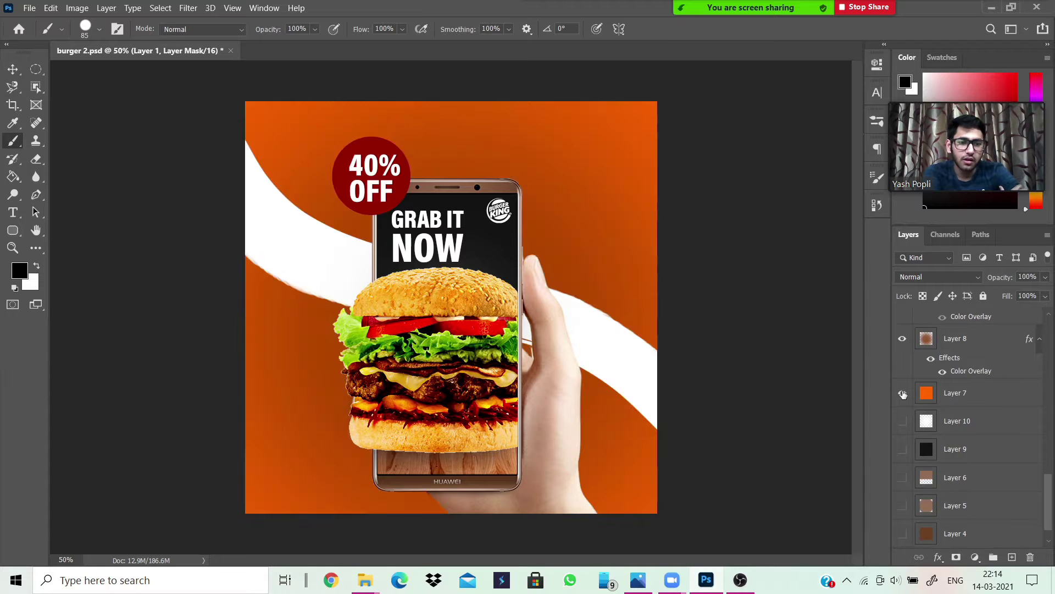
left_click(904, 395)
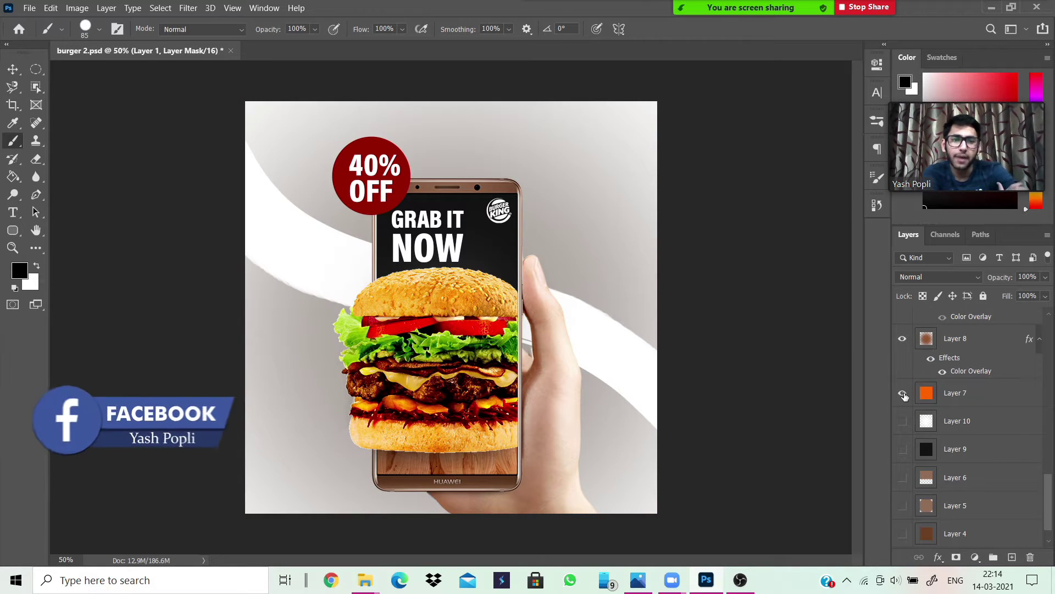
left_click(904, 394)
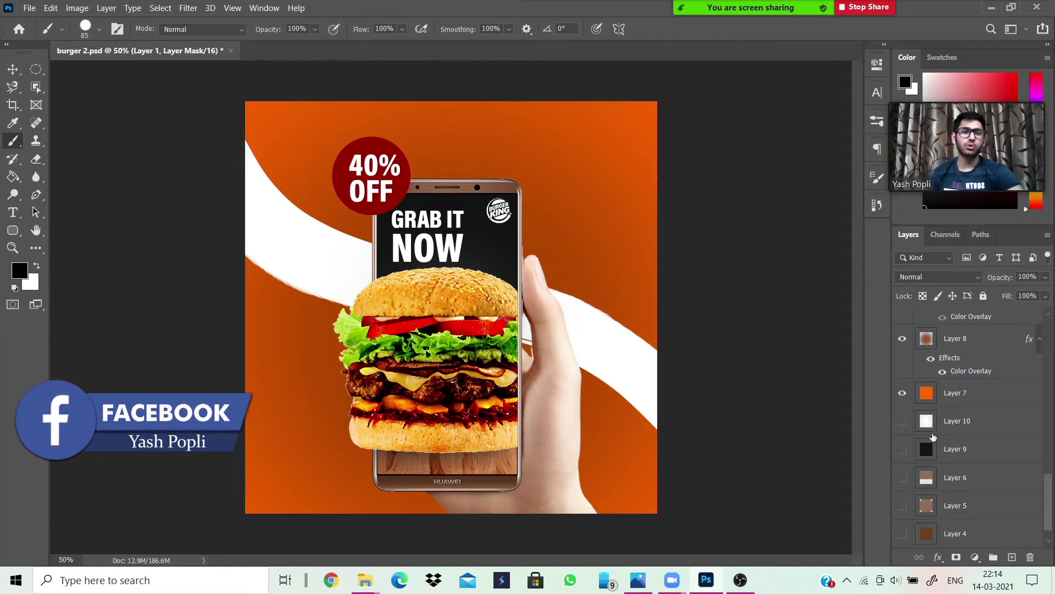
scroll(932, 434, "down", 1)
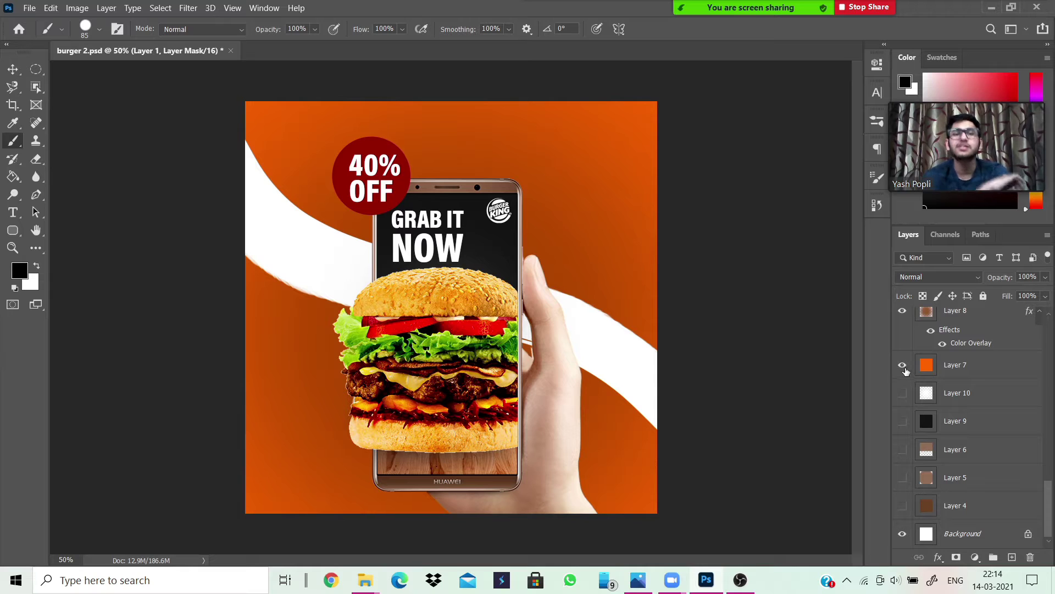
left_click(903, 367)
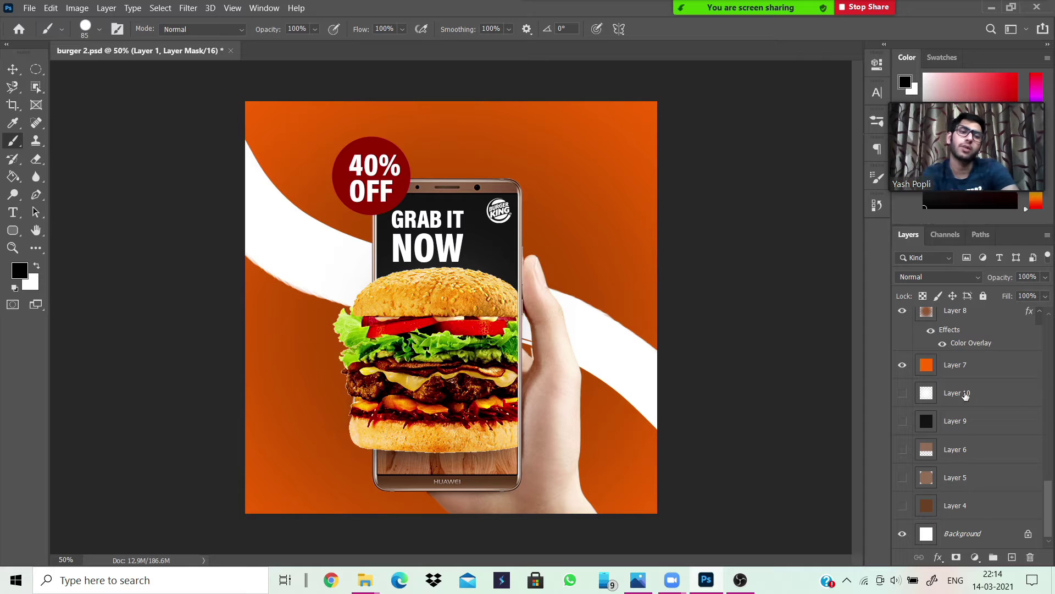
Step: Compare the background with the shading on Layer 8 hidden and shown, leaving it visible
scroll(940, 382, "up", 2)
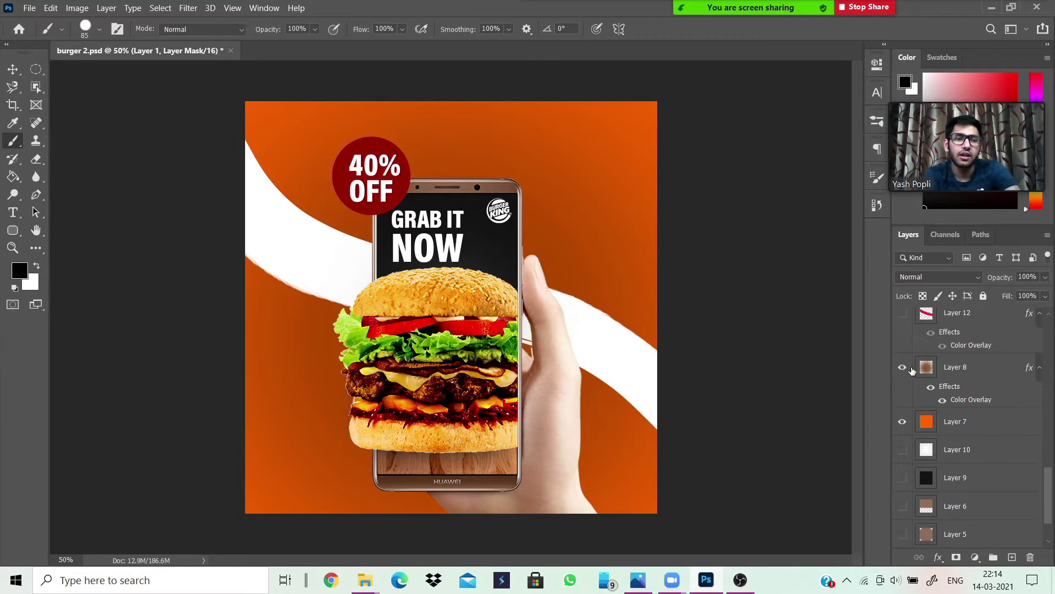
left_click(903, 367)
left_click(903, 368)
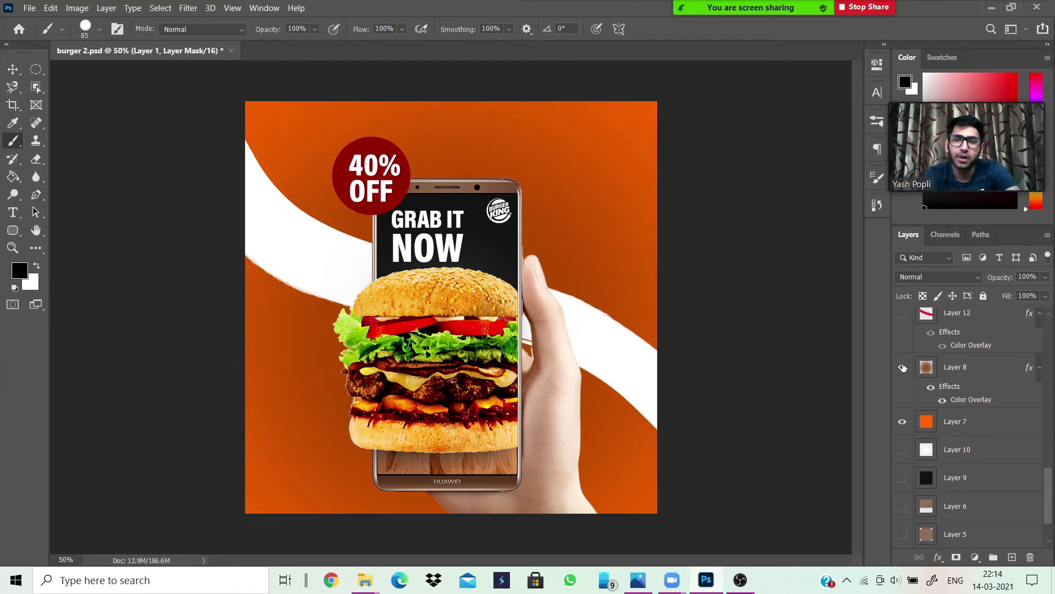
left_click(903, 368)
left_click(903, 368)
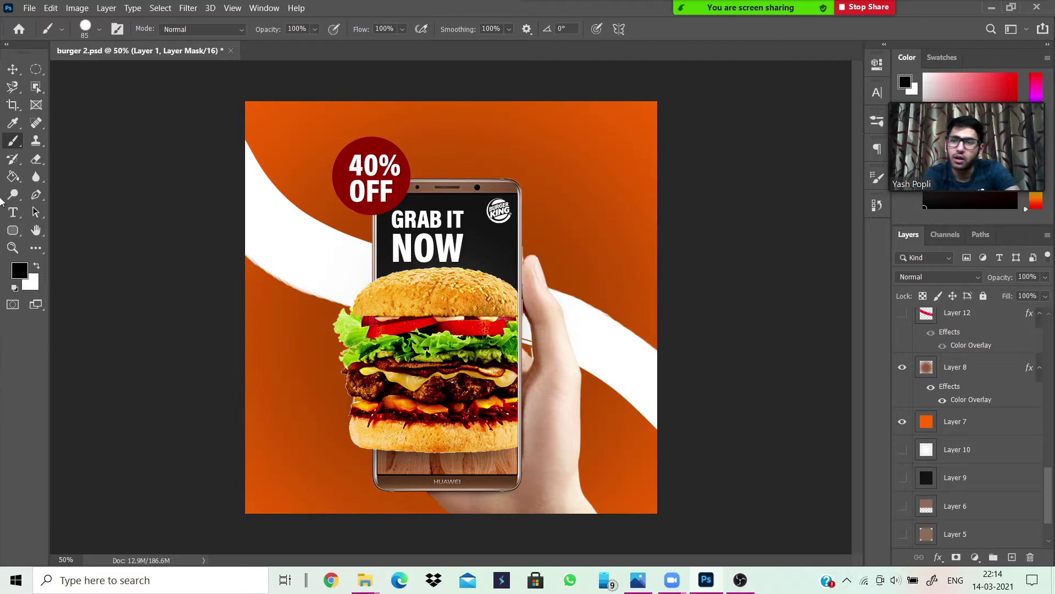
Step: Give the History Brush a Soft Round tip and enlarge it to 1186 px
left_click(13, 159)
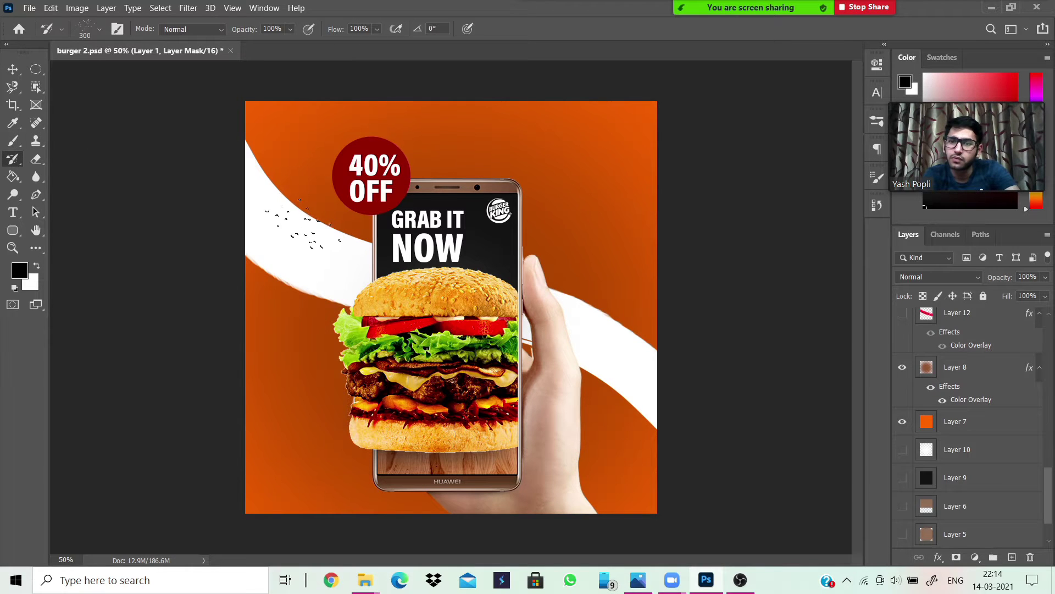
left_click(99, 29)
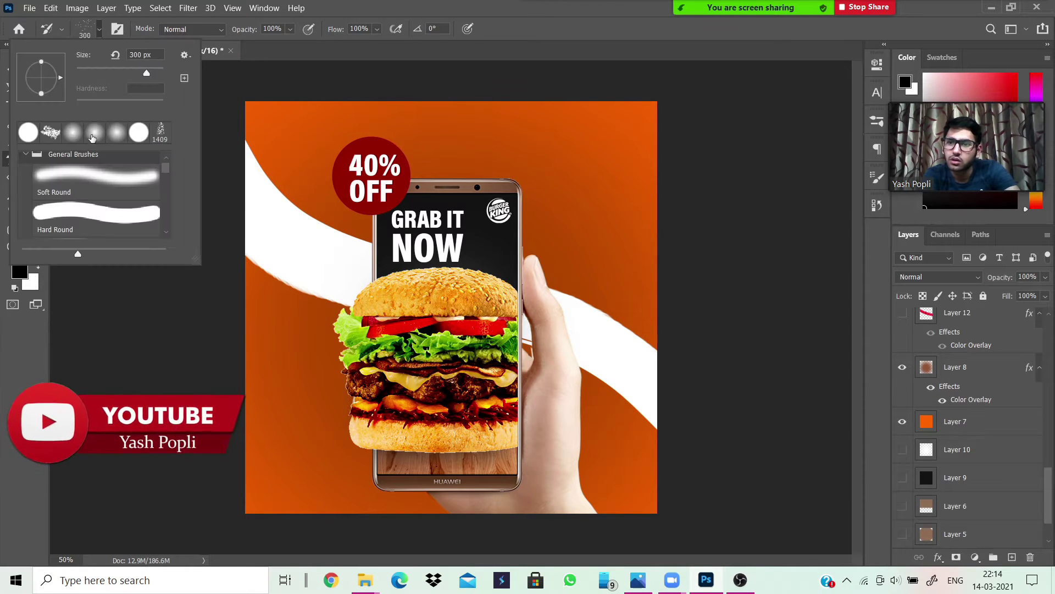
left_click(110, 177)
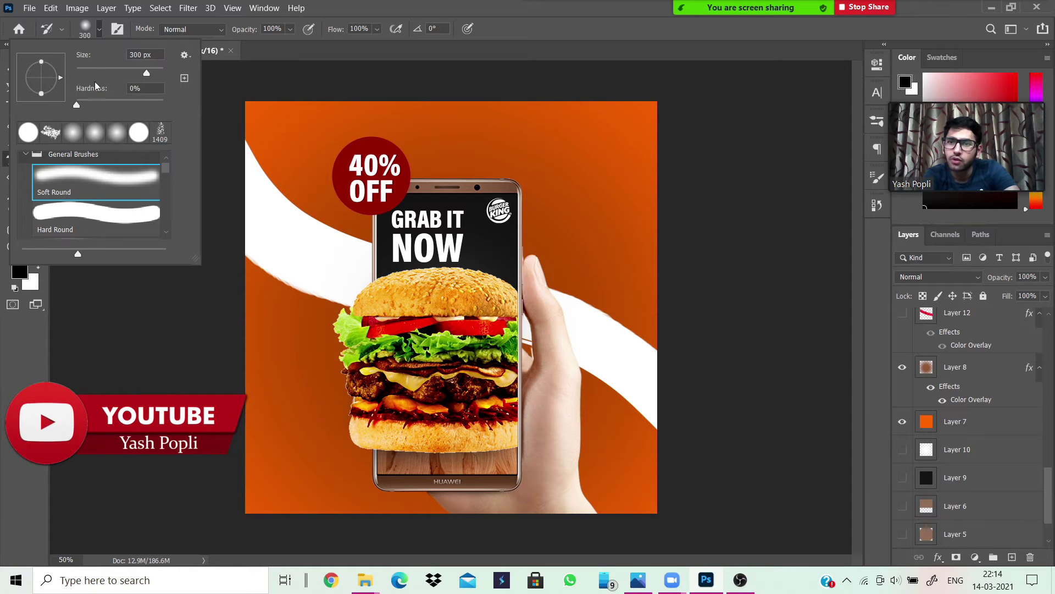
left_click(440, 245)
mouse_move(402, 249)
left_mouse_down()
mouse_move(473, 250)
mouse_move(555, 285)
mouse_move(560, 318)
left_mouse_up()
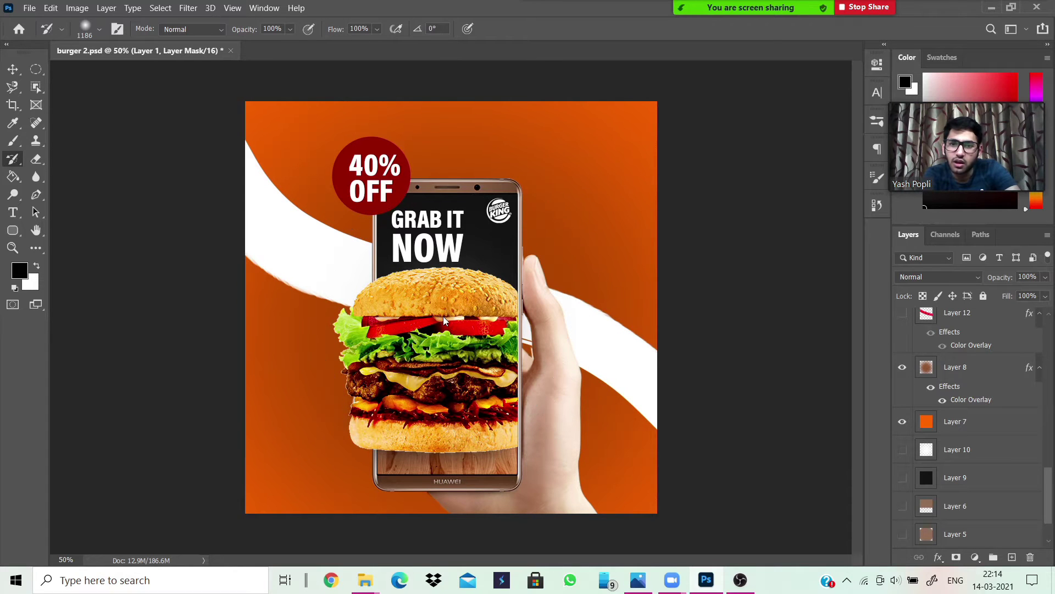
Step: Add a new empty layer directly above Layer 8 and hide Layer 8
scroll(943, 482, "up", 5)
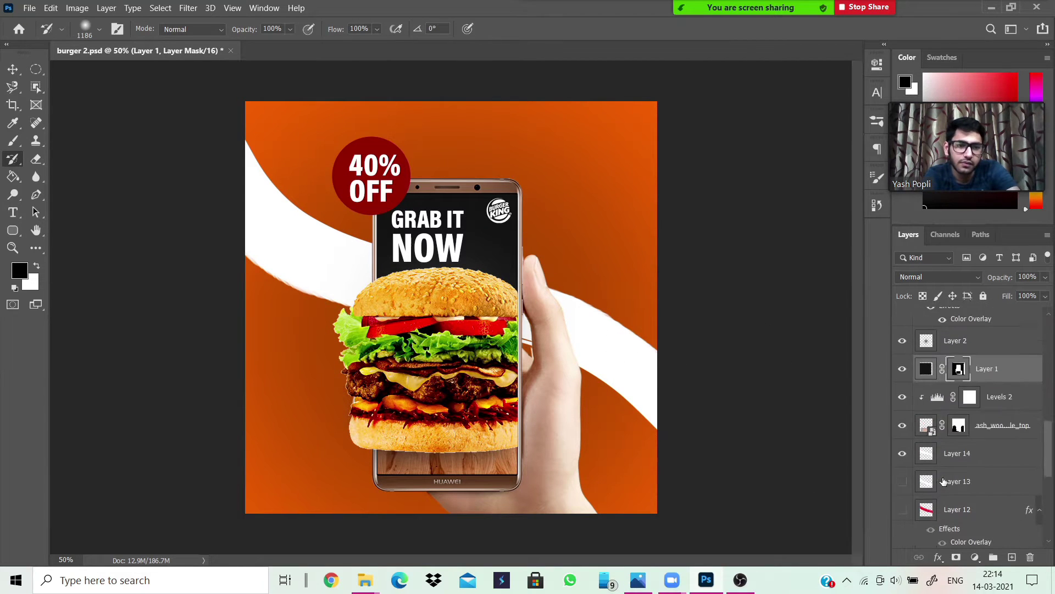
scroll(943, 481, "up", 1)
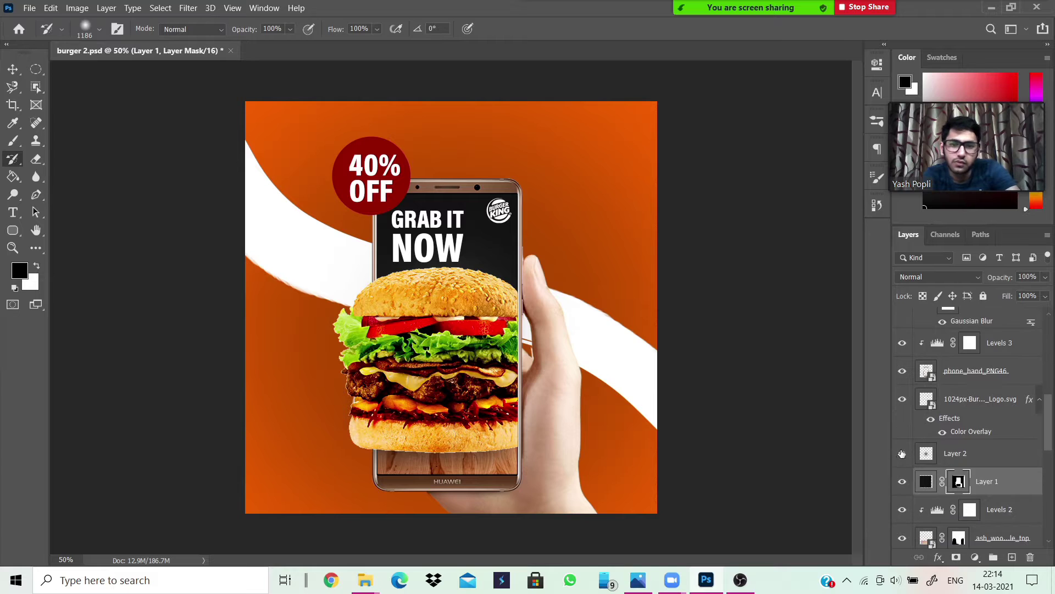
scroll(940, 473, "down", 10)
scroll(951, 370, "up", 2)
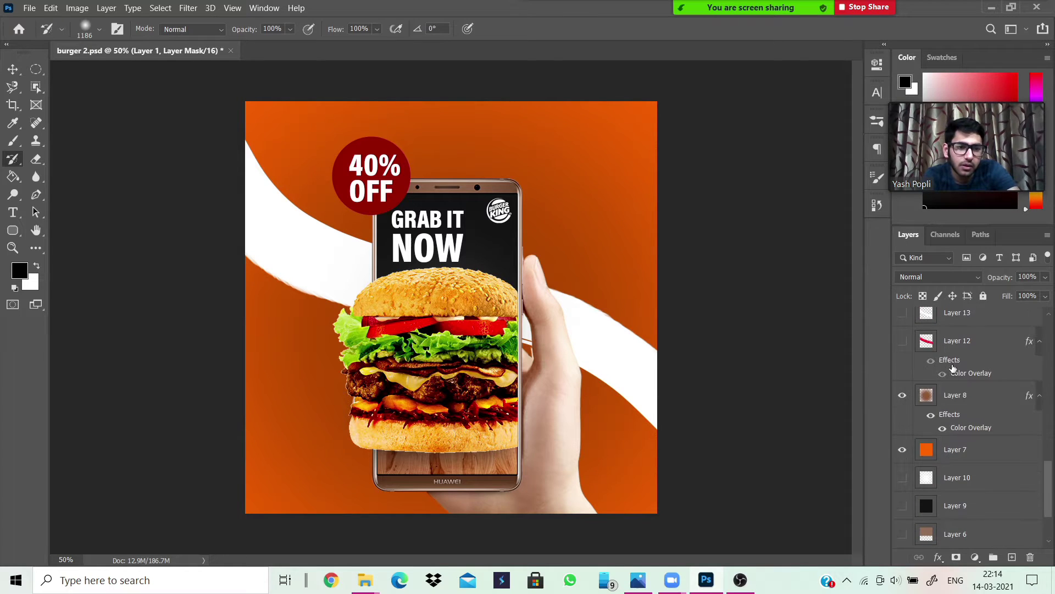
left_click(961, 394)
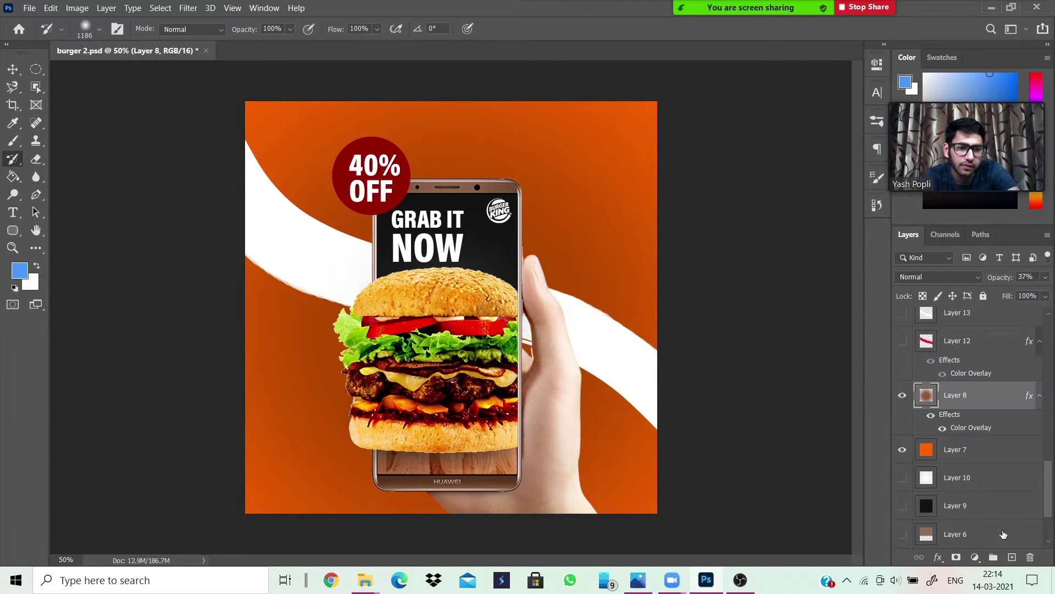
left_click(1012, 558)
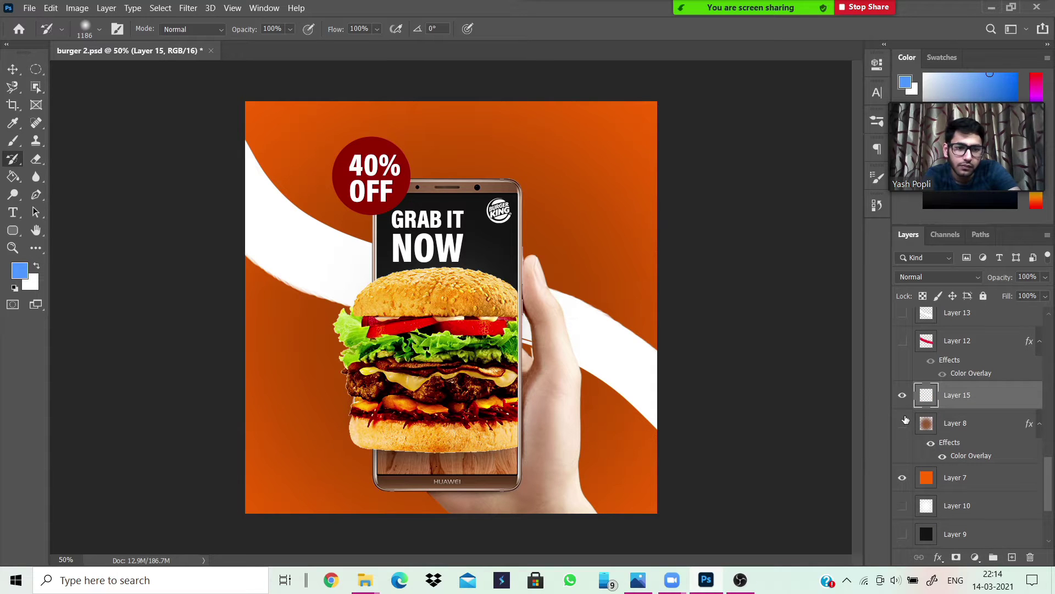
left_click(903, 422)
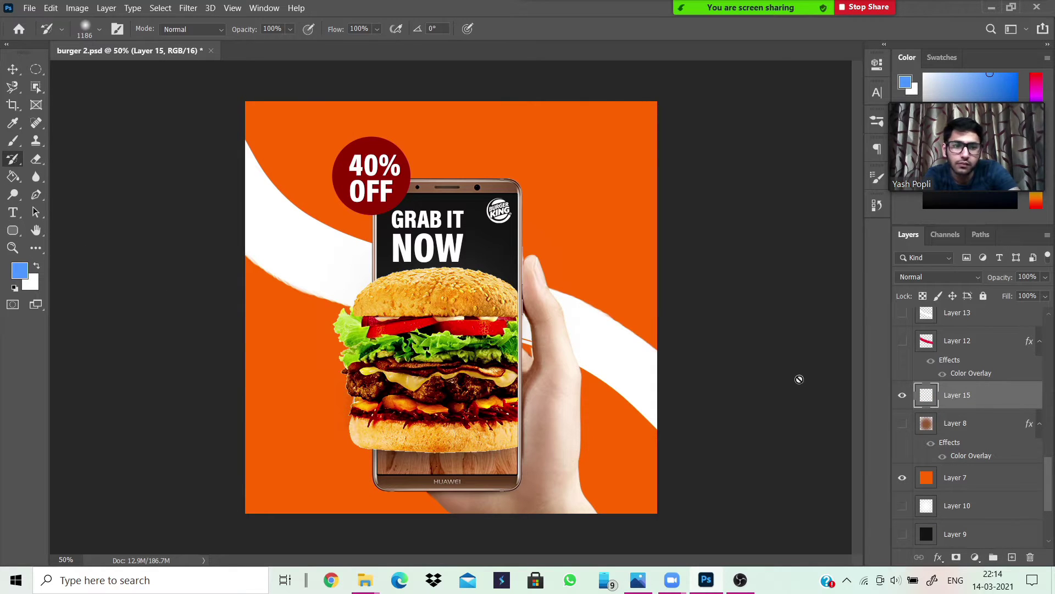
Step: Paint a soft blue glow behind the phone on the new layer using a 1180 px Brush at minimum hardness
left_click(13, 140)
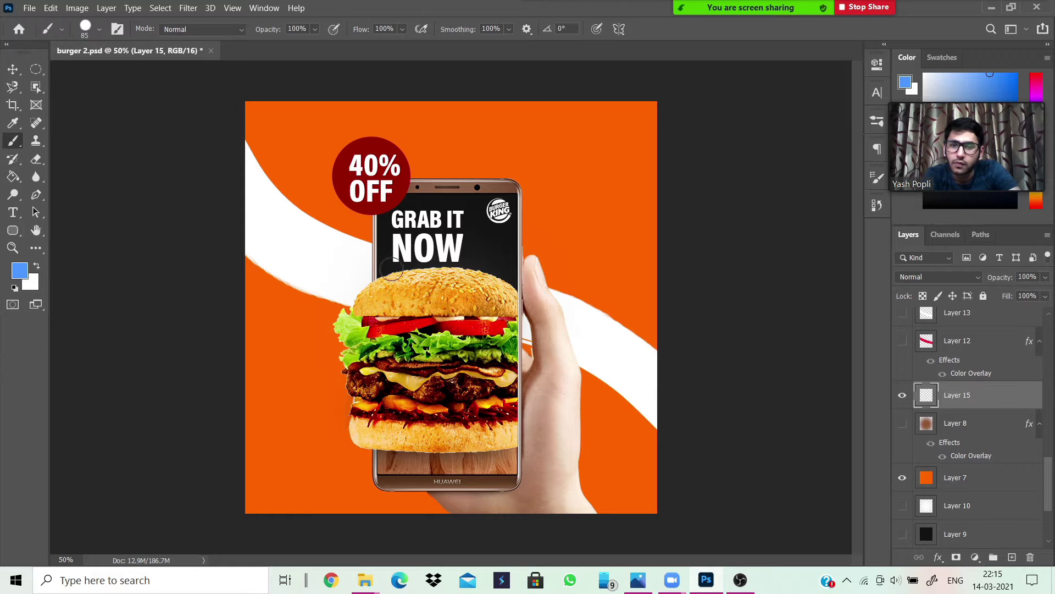
mouse_move(355, 278)
left_mouse_down()
mouse_move(580, 357)
mouse_move(568, 367)
mouse_move(545, 339)
left_mouse_up()
left_click(99, 28)
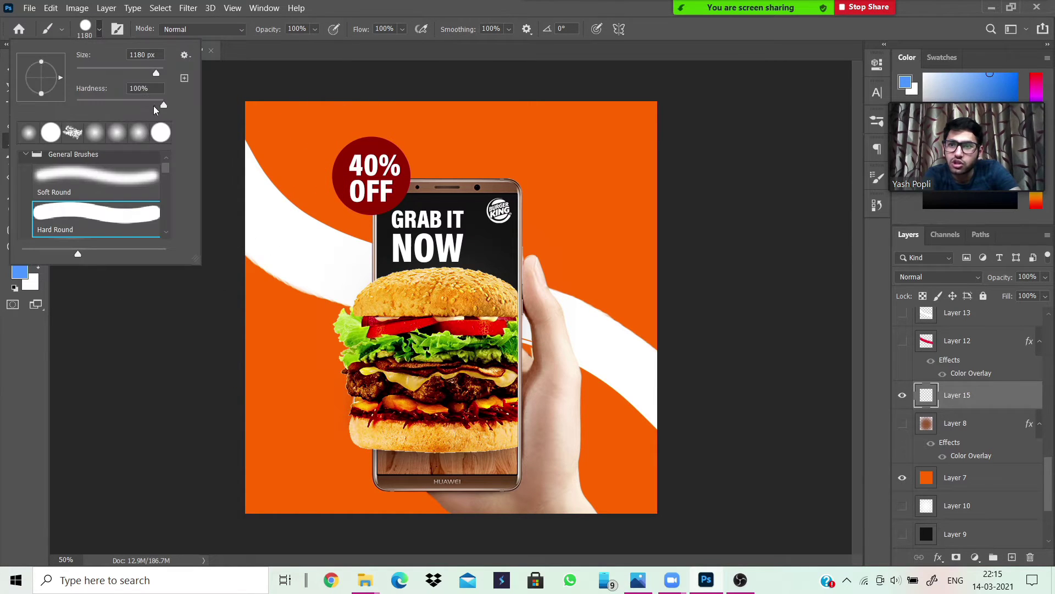
left_click_drag(155, 105, 60, 99)
left_click(98, 29)
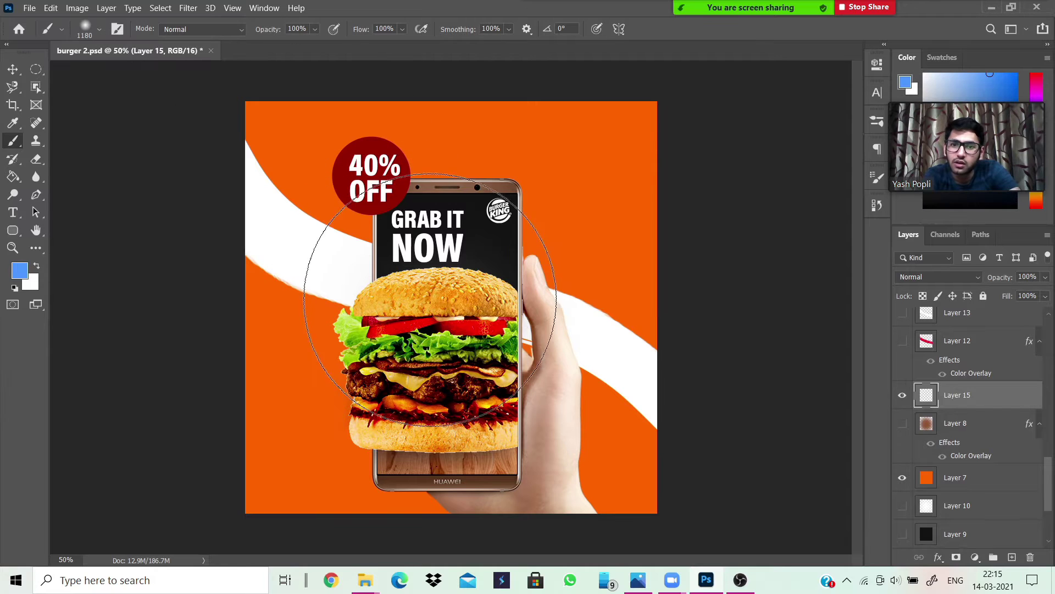
left_click(447, 314)
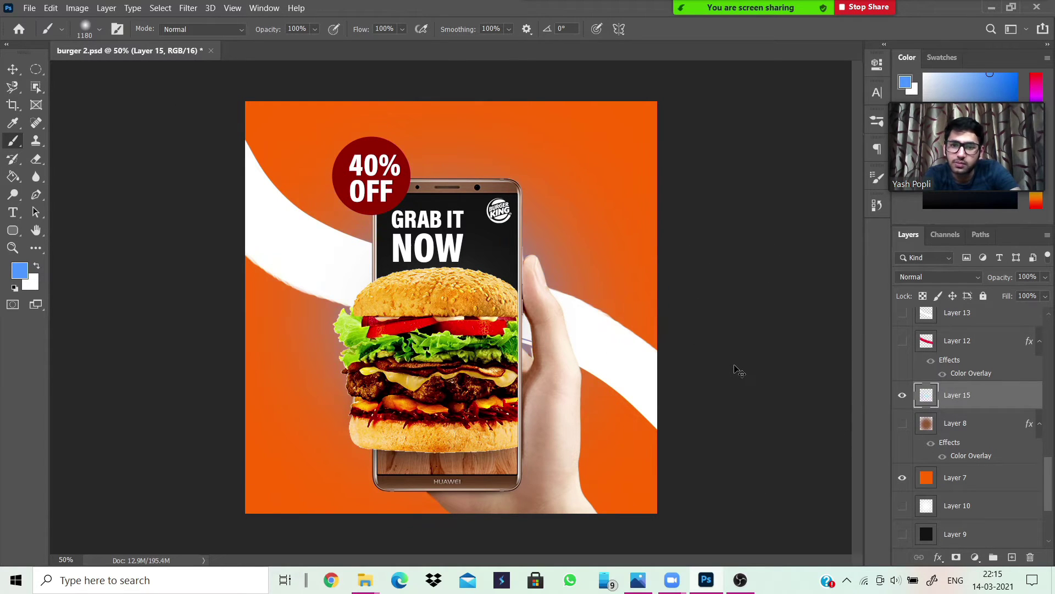
key("ctrl+z")
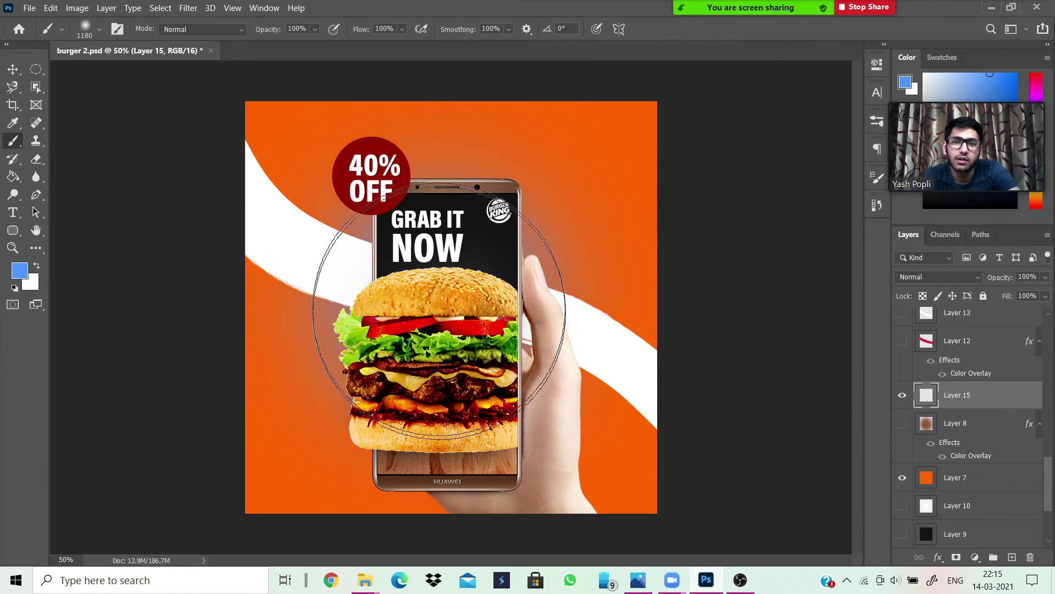
left_click(447, 324)
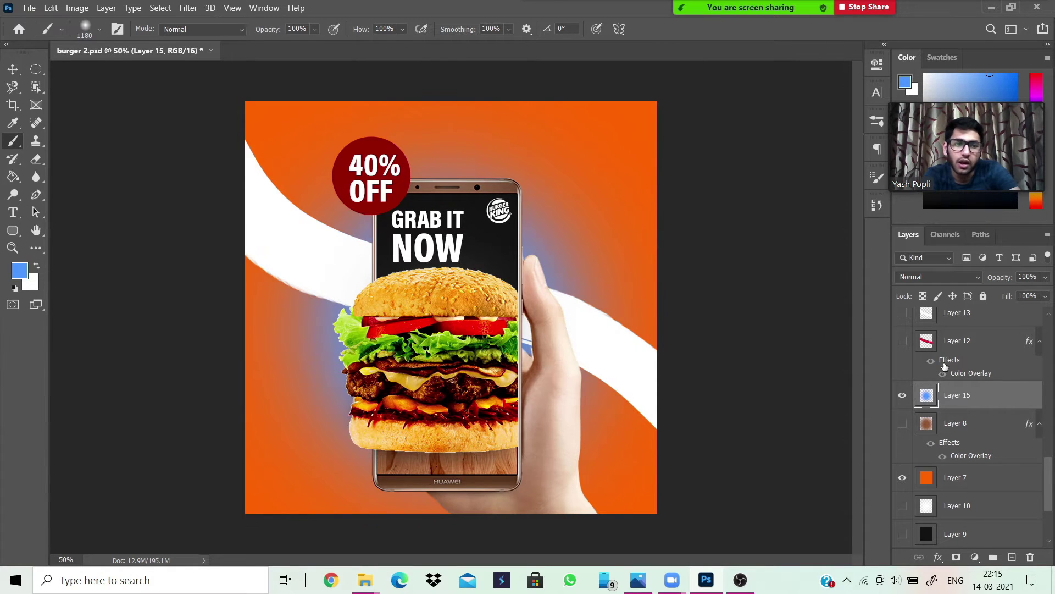
Step: Hide the blue glow layer, show Layer 8 again and compare it with its Color Overlay off and on
left_click(902, 397)
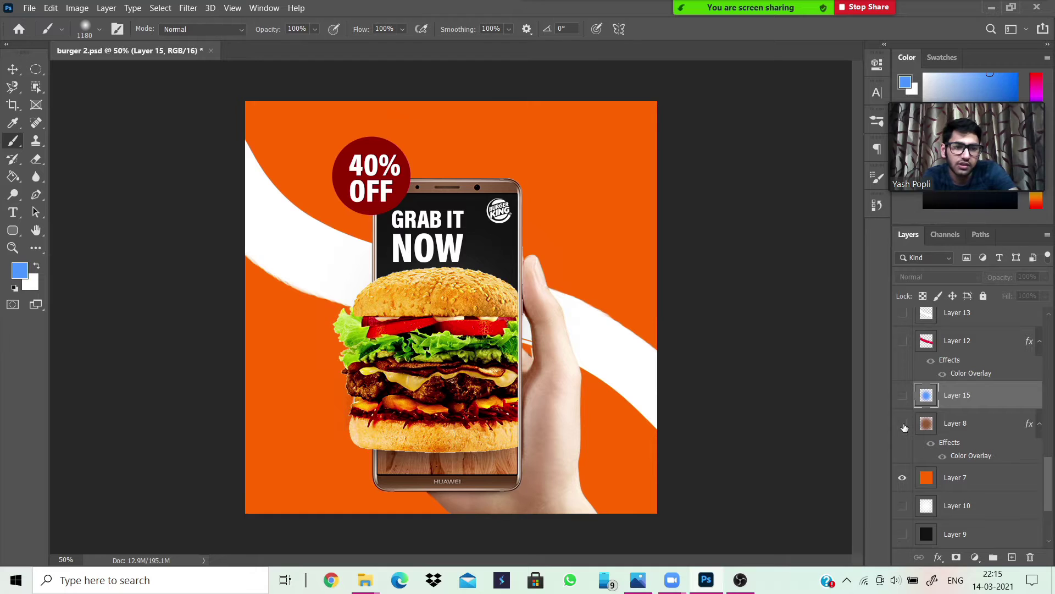
left_click(903, 423)
left_click(942, 458)
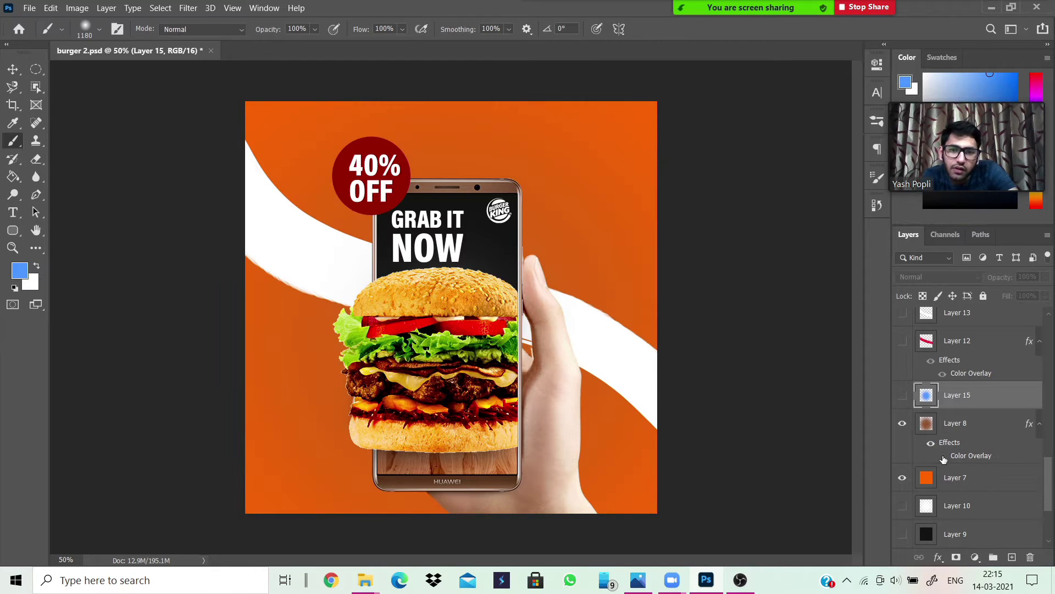
left_click(942, 457)
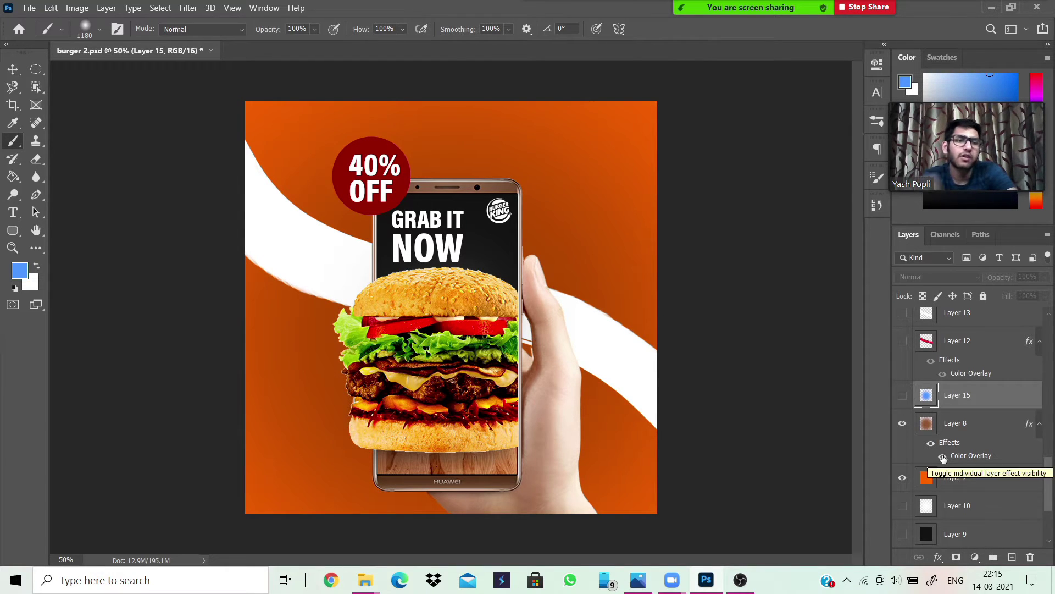
Step: Try Layer 8 at 100% opacity and return it to 37%
left_click(957, 427)
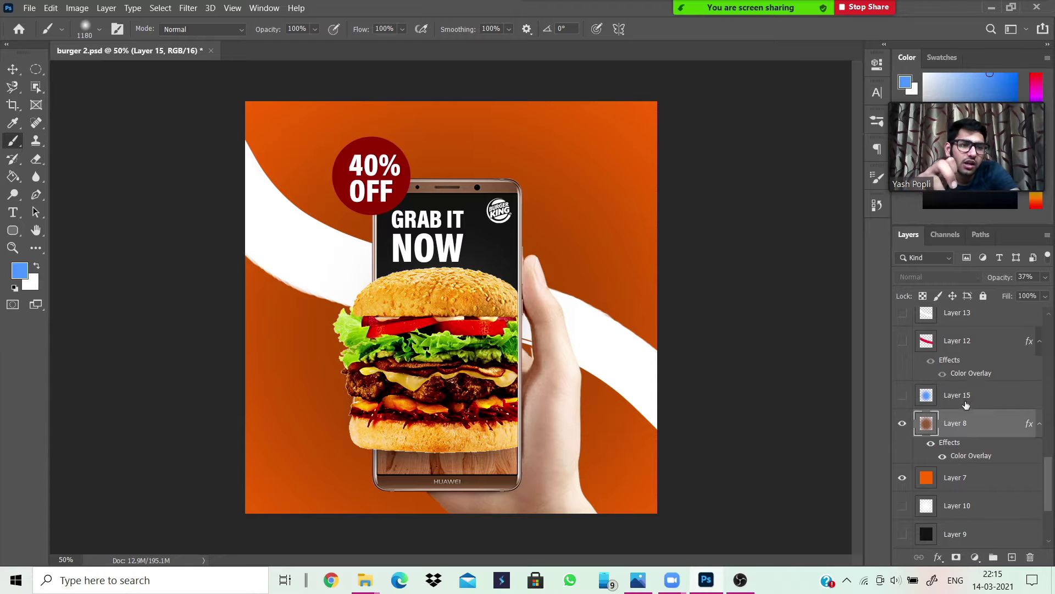
left_click(1045, 278)
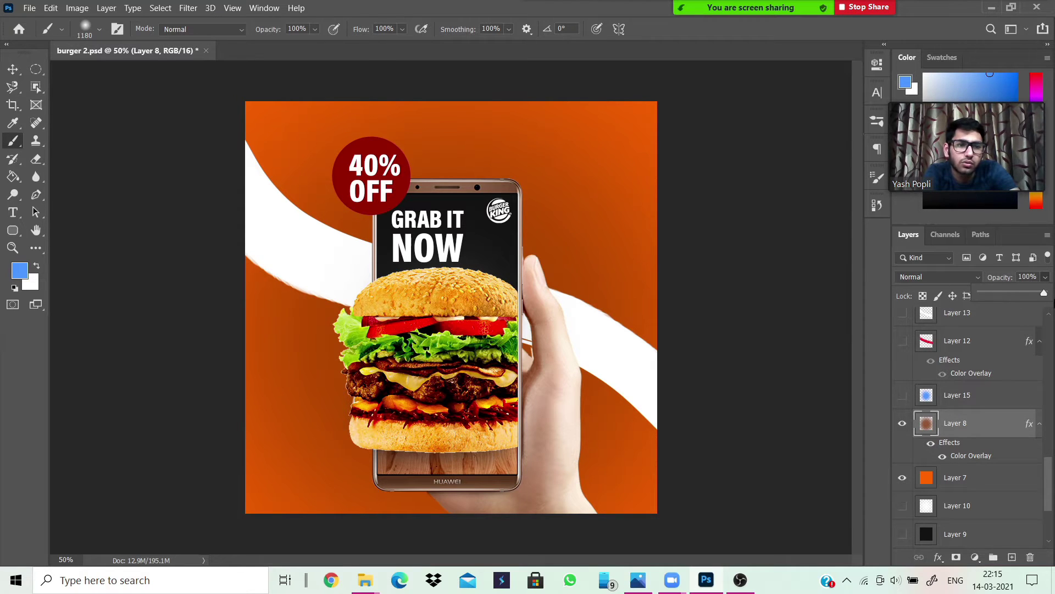
left_click_drag(1044, 293, 1004, 296)
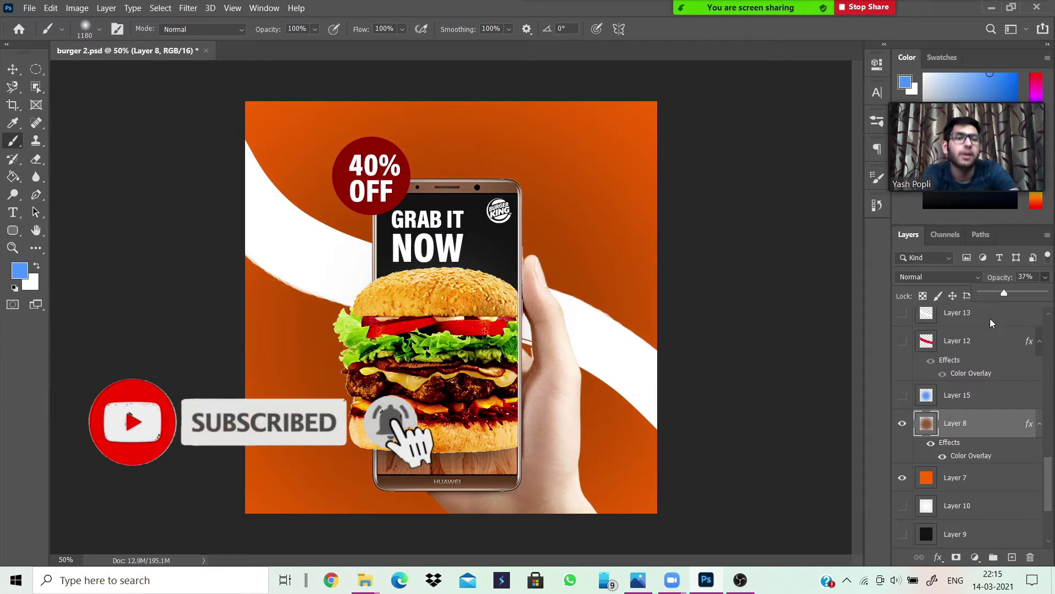
Step: Delete the blue glow layer, Layer 15, from the document
left_click(956, 393)
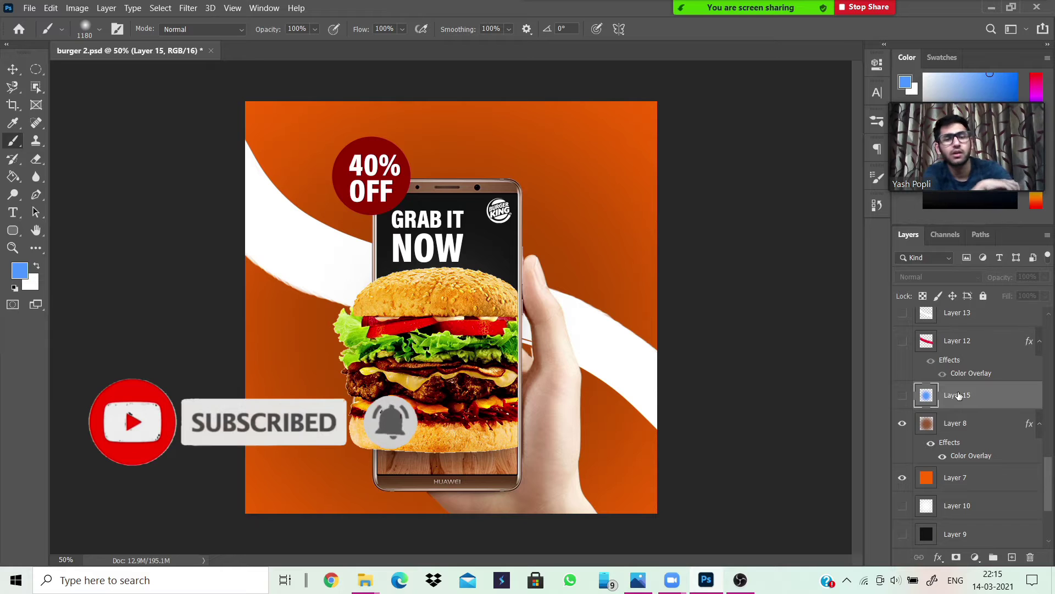
key("Delete")
scroll(959, 396, "up", 5)
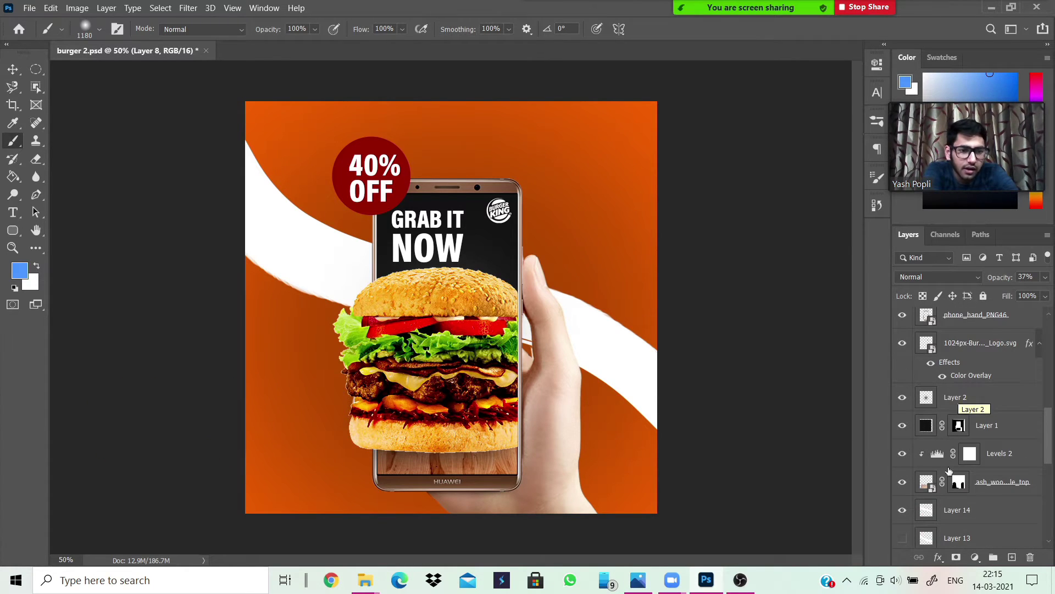
scroll(908, 484, "up", 8)
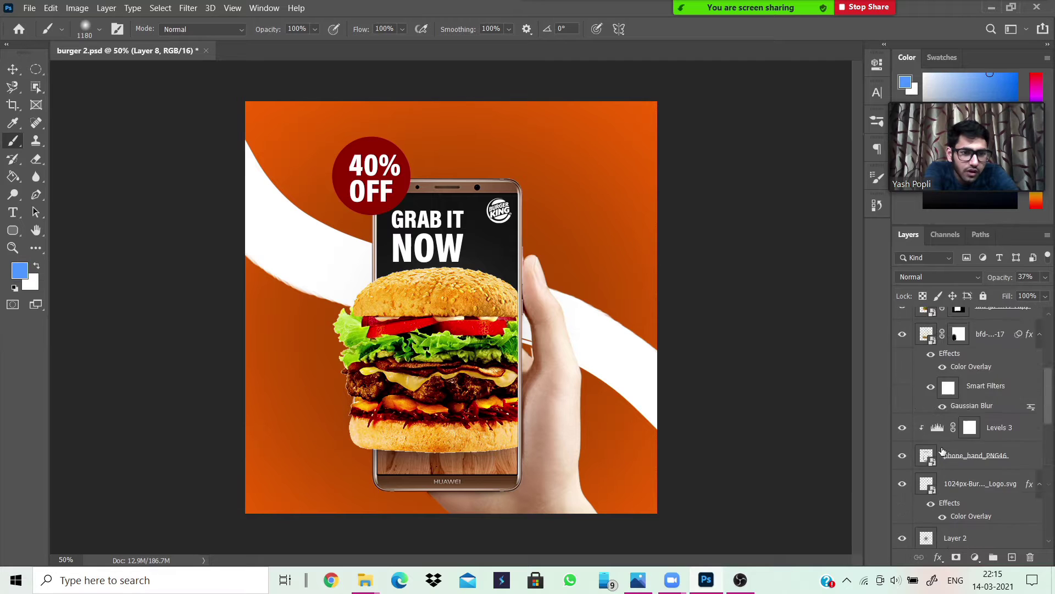
scroll(942, 449, "up", 3)
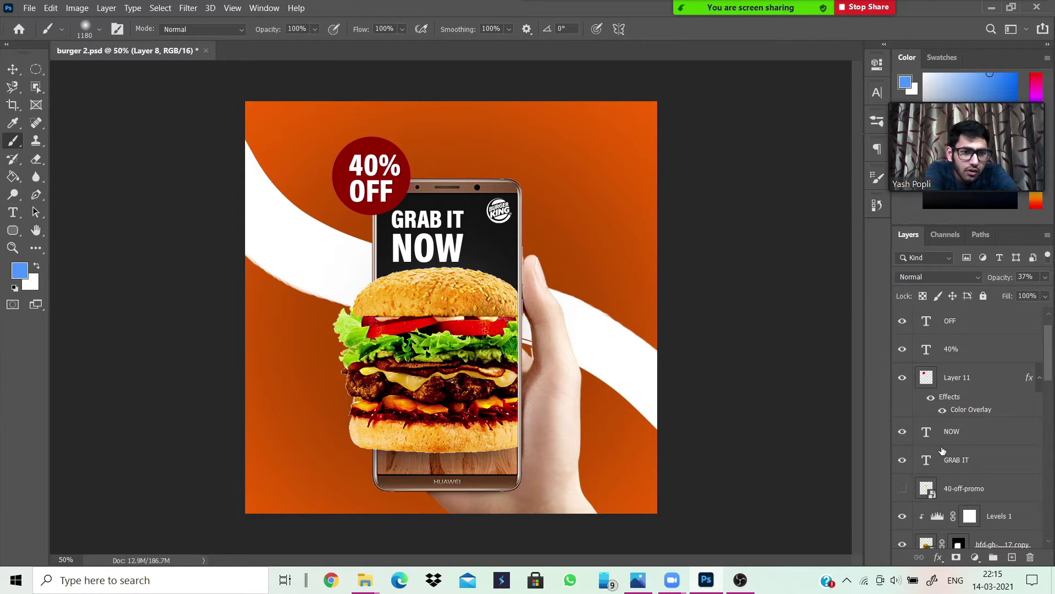
Step: Compare the ad with Layer 14, the white curved stroke behind the phone, hidden and shown
scroll(941, 449, "down", 2)
scroll(929, 495, "down", 1)
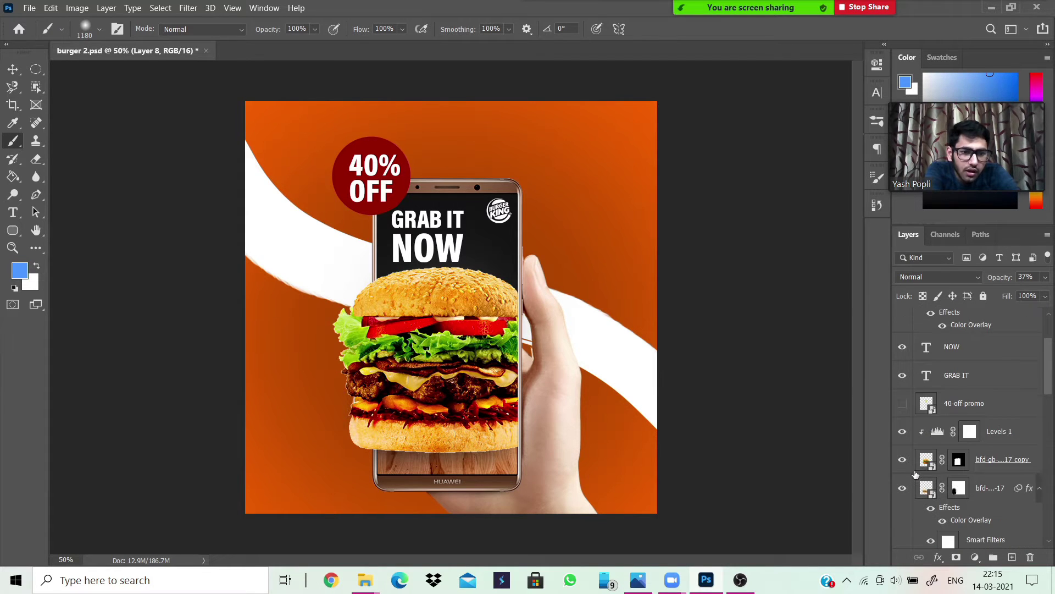
scroll(916, 474, "down", 8)
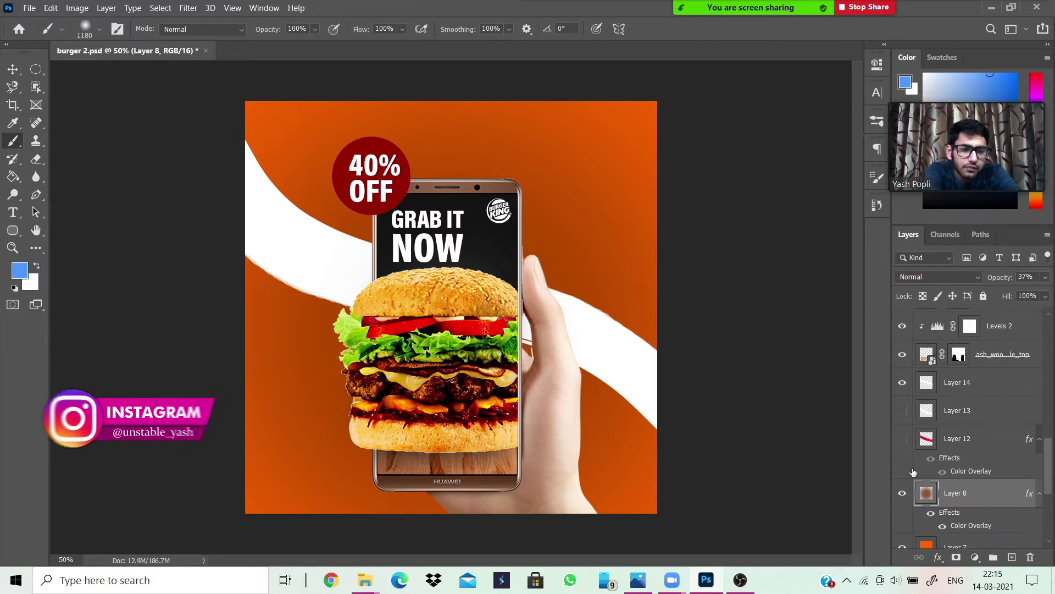
left_click(902, 383)
left_click(902, 384)
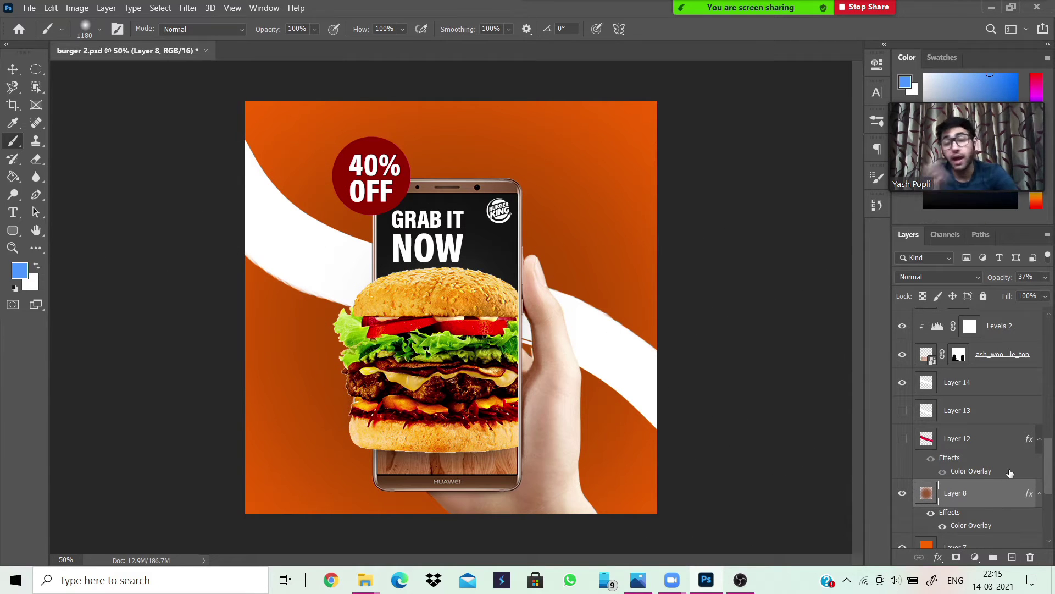
Step: Compare the ad with the wooden table layer off and on, and with the phone_hand_PNG46 layer off and on
scroll(912, 380, "up", 1)
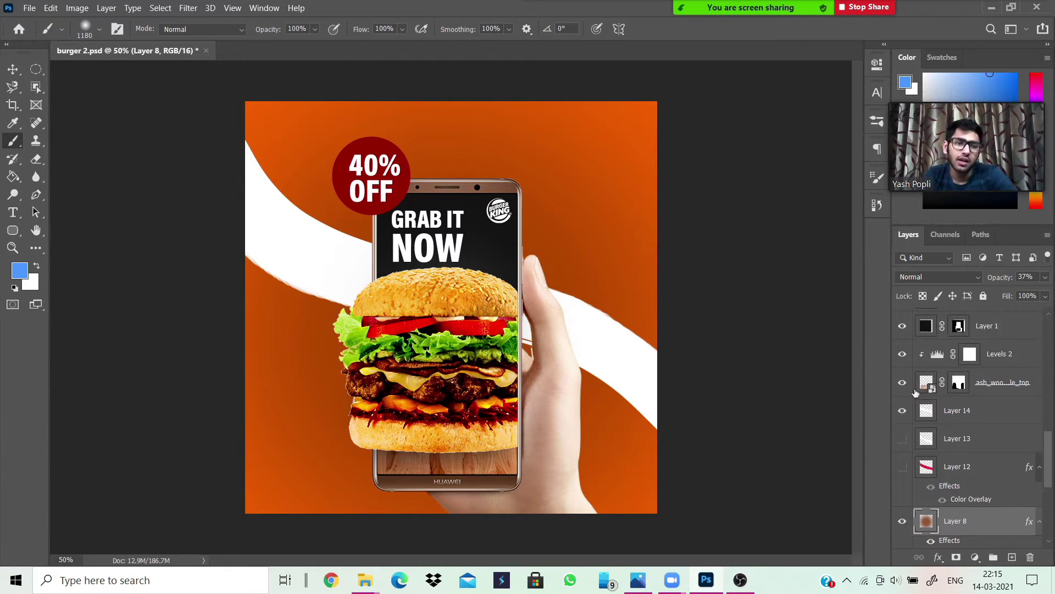
left_click(906, 388)
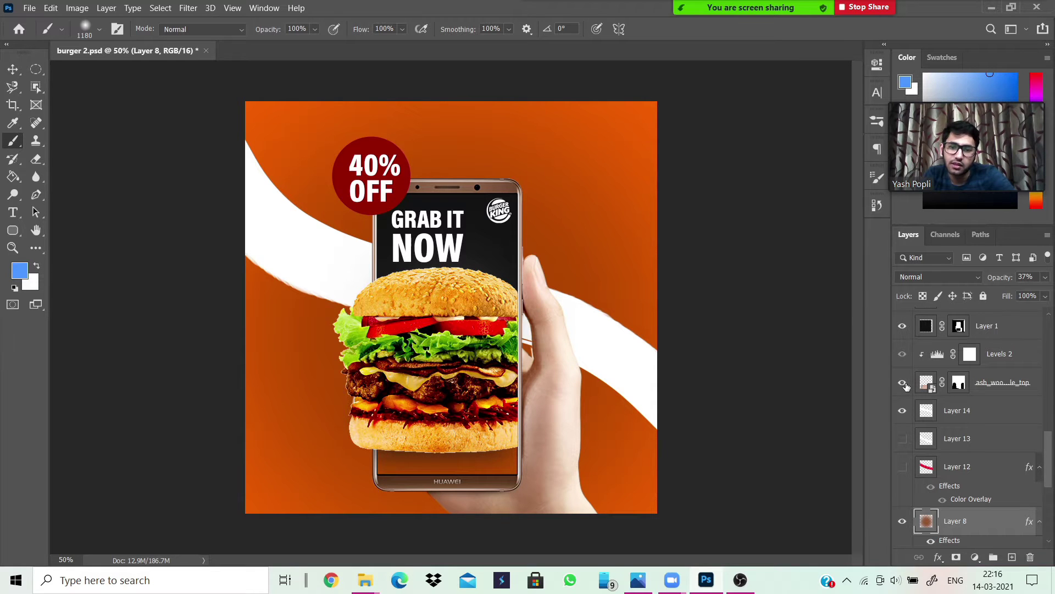
left_click(903, 384)
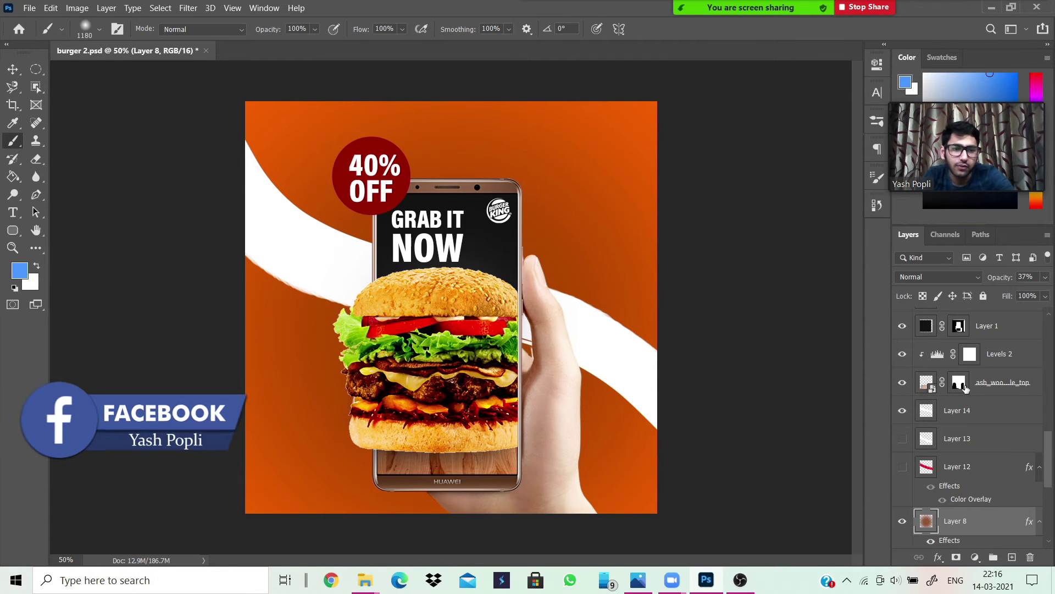
scroll(966, 388, "up", 1)
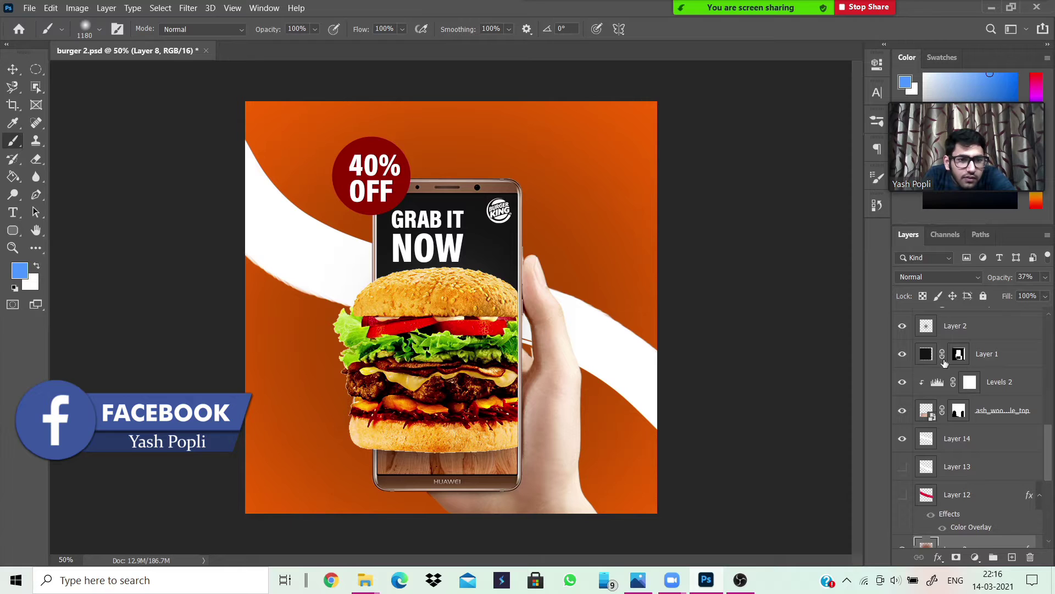
scroll(944, 363, "up", 3)
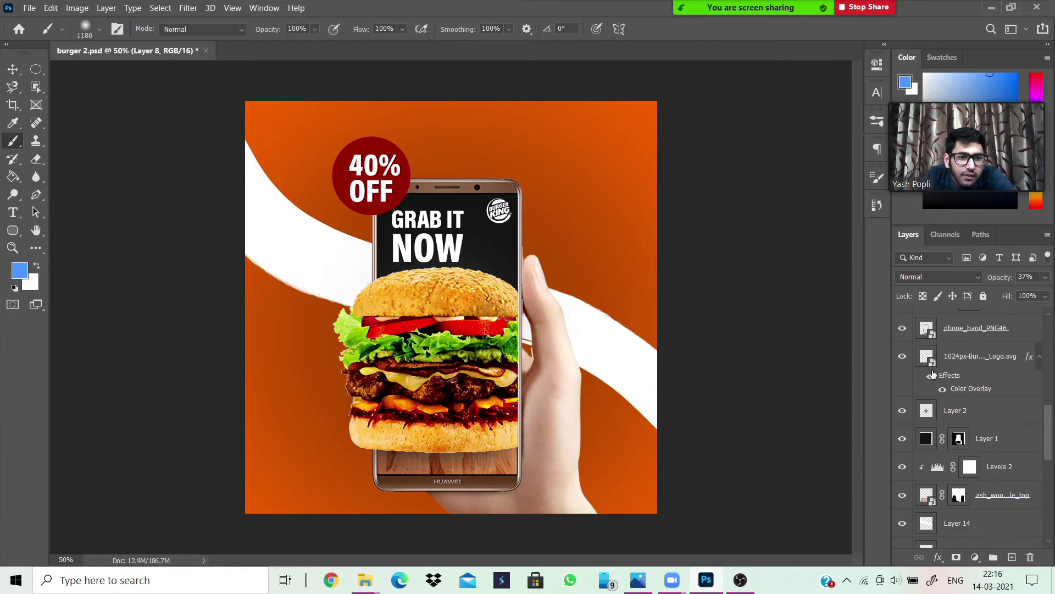
left_click(901, 330)
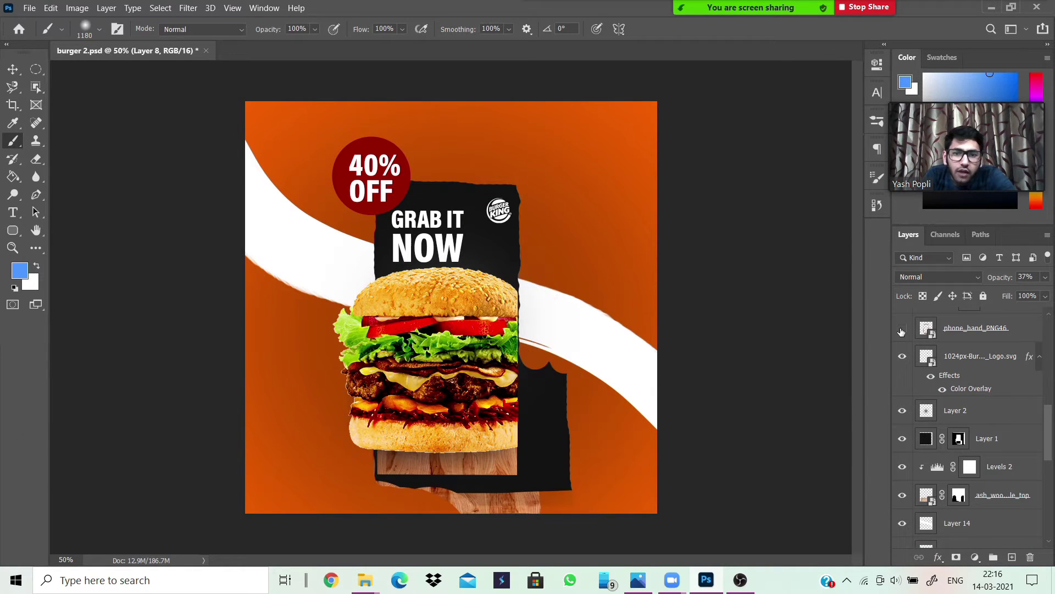
left_click(901, 331)
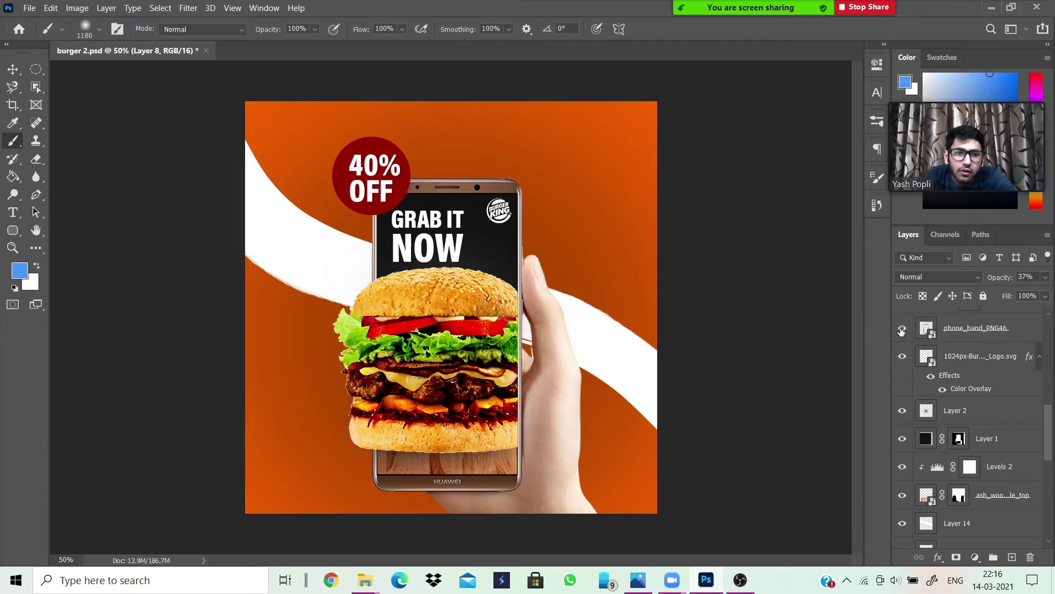
Step: Hide Layer 14, the wooden table, Layer 1, Layer 2, the Burger King logo and the phone_hand_PNG46 layer
scroll(899, 382, "down", 4)
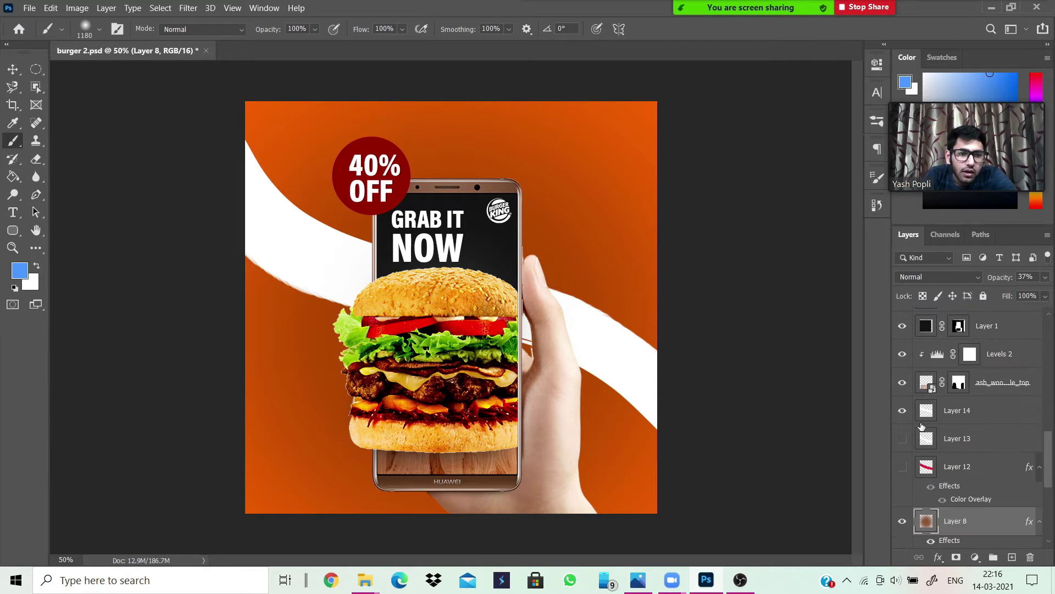
left_click(902, 411)
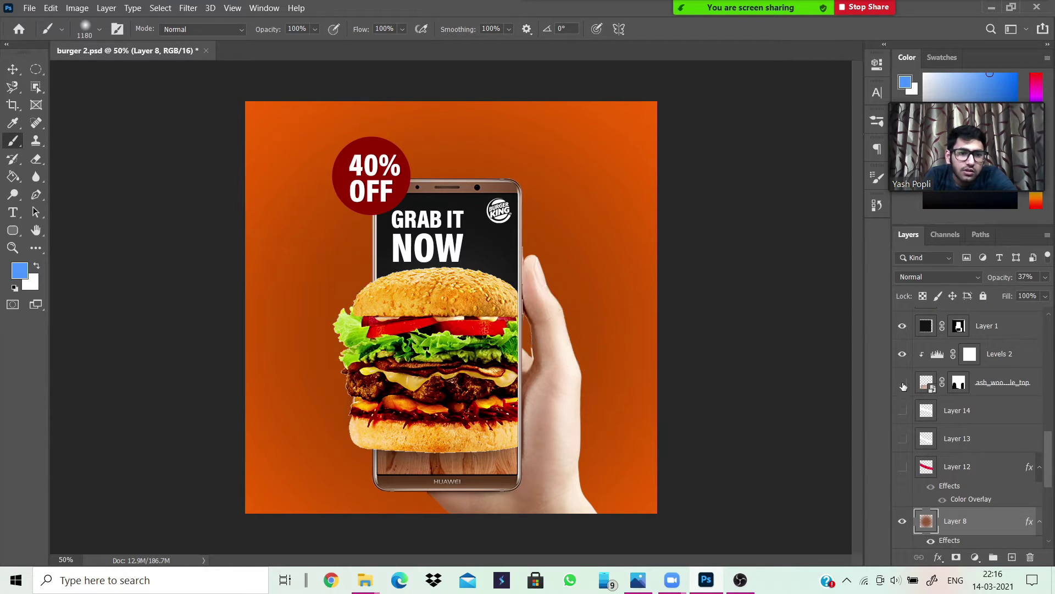
left_click(903, 383)
left_click(901, 328)
scroll(907, 346, "up", 1)
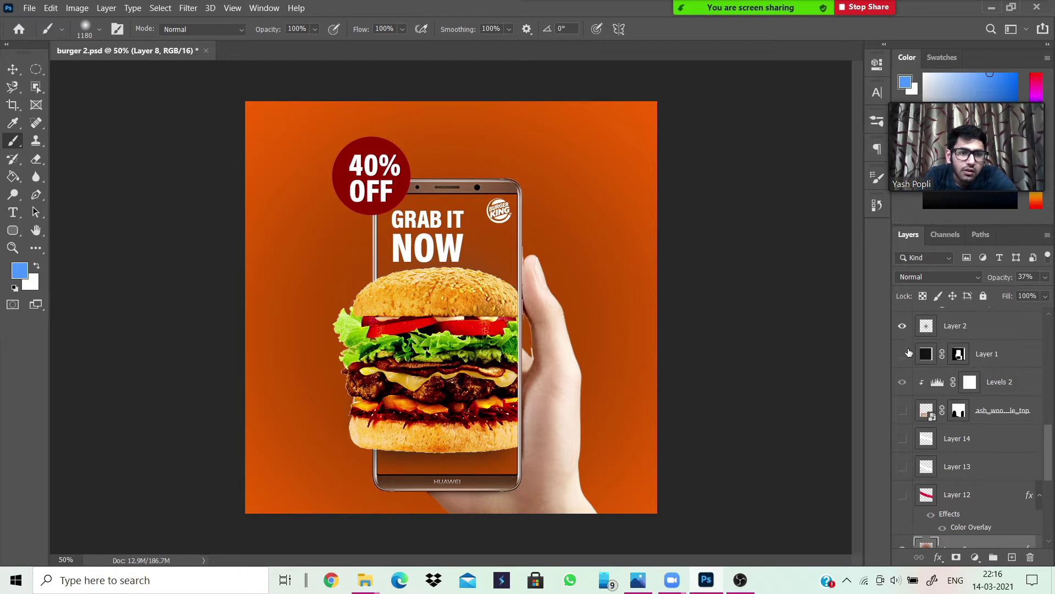
scroll(904, 343, "up", 2)
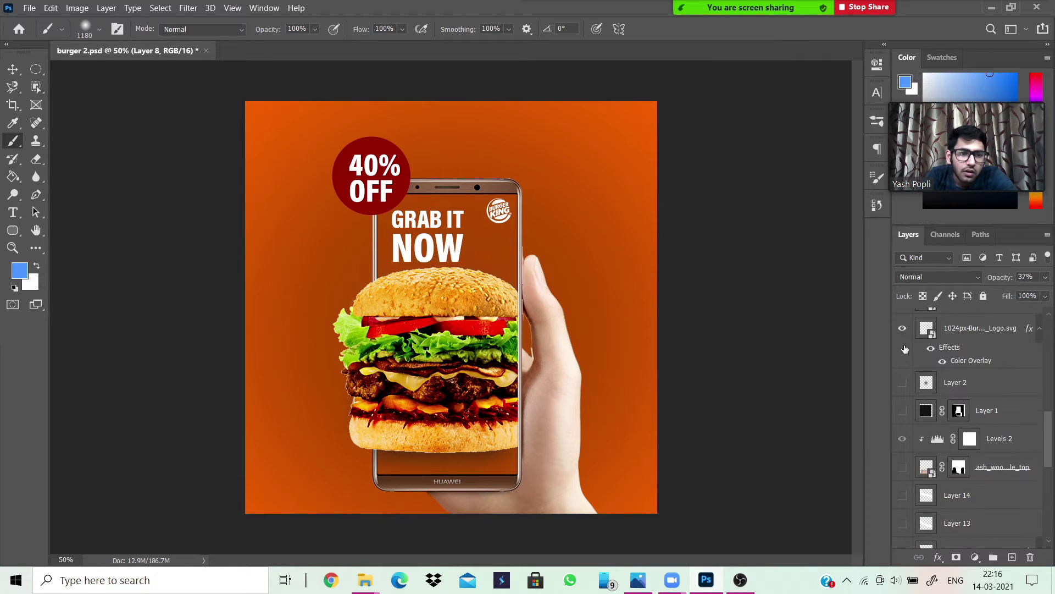
left_click(903, 330)
scroll(913, 373, "up", 1)
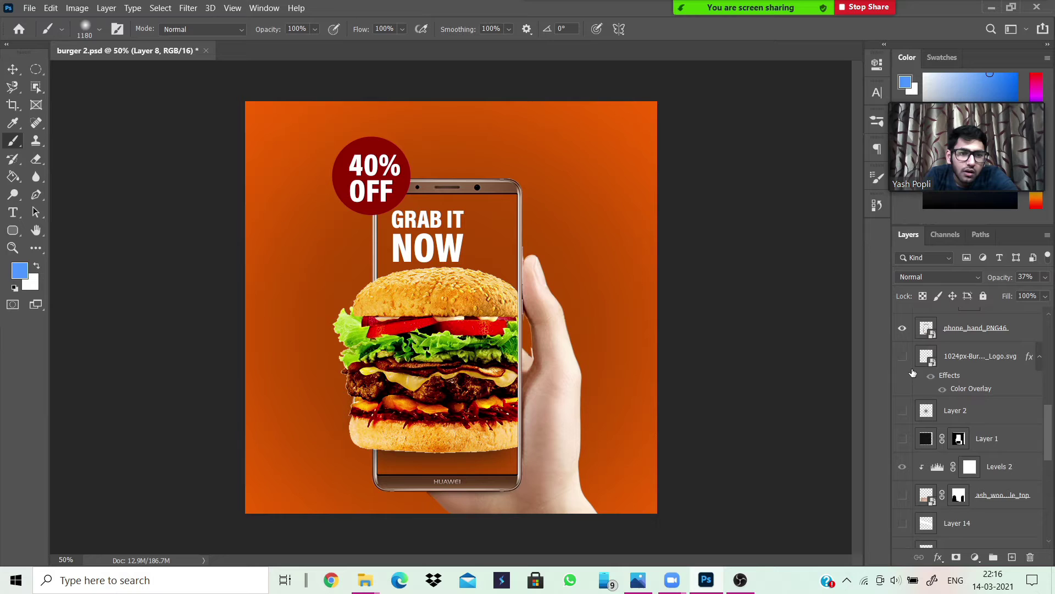
left_click(902, 328)
Step: Hide the blurred burger shadow layer and the burger copy layer above it
scroll(904, 346, "up", 5)
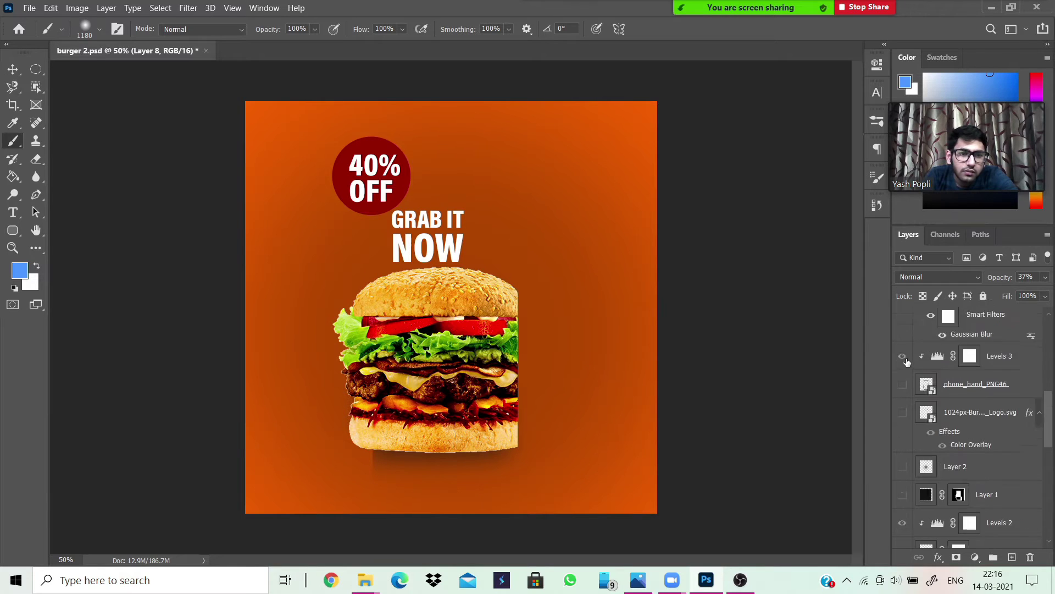
left_click(901, 348)
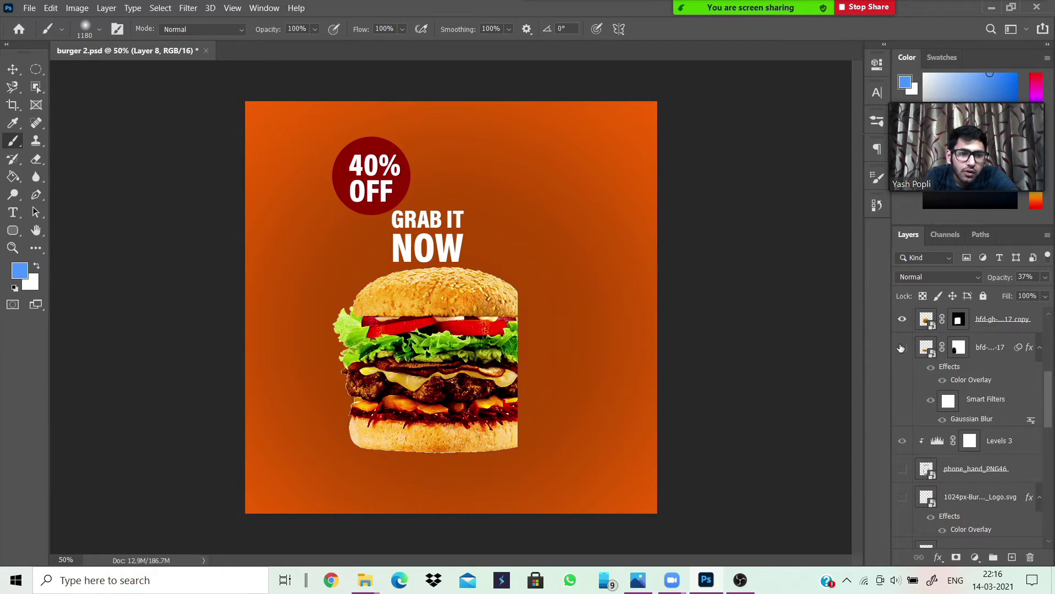
left_click(902, 324)
Step: Hide the GRAB IT, NOW, 40% and OFF text layers and the red circle on Layer 11
scroll(904, 346, "up", 4)
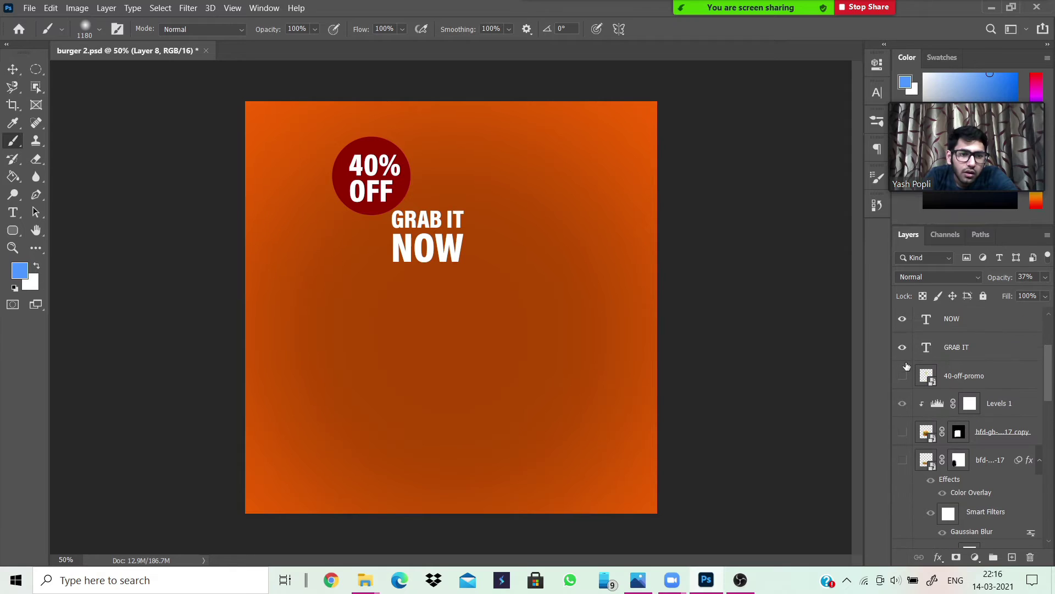
left_click(903, 349)
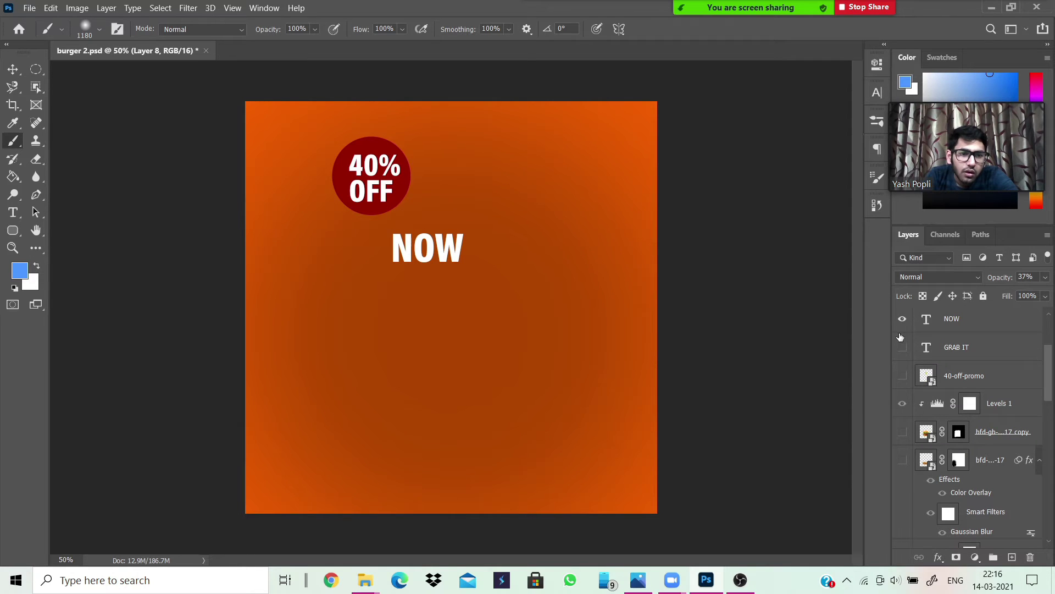
left_click(903, 323)
scroll(903, 352, "up", 4)
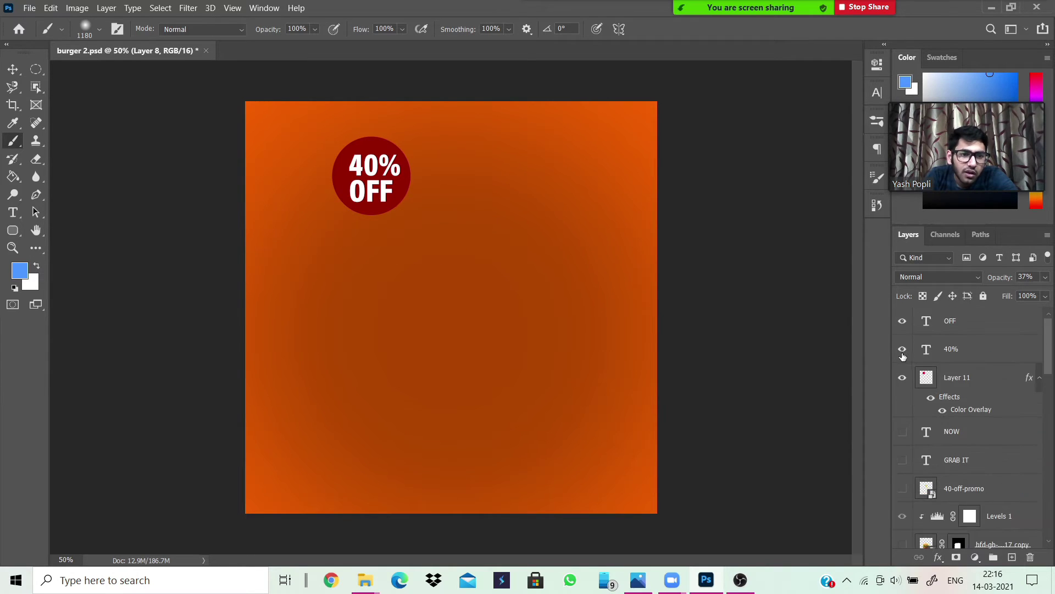
left_click(902, 377)
left_click(902, 323)
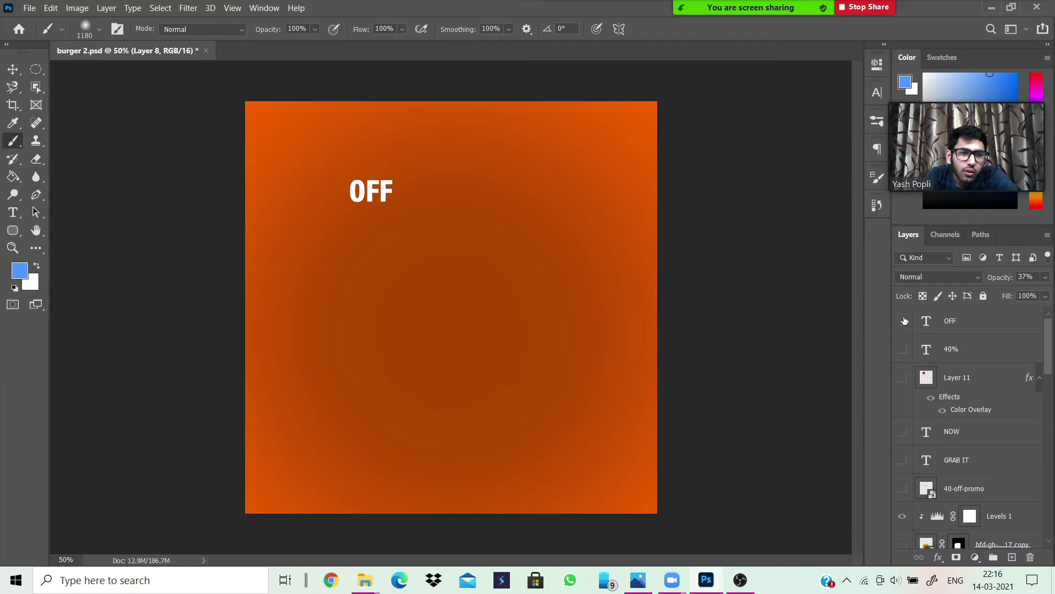
Step: Show the phone_hand_PNG46 layer and the wooden table layer over the shaded orange background
scroll(934, 348, "down", 6)
scroll(935, 347, "down", 3)
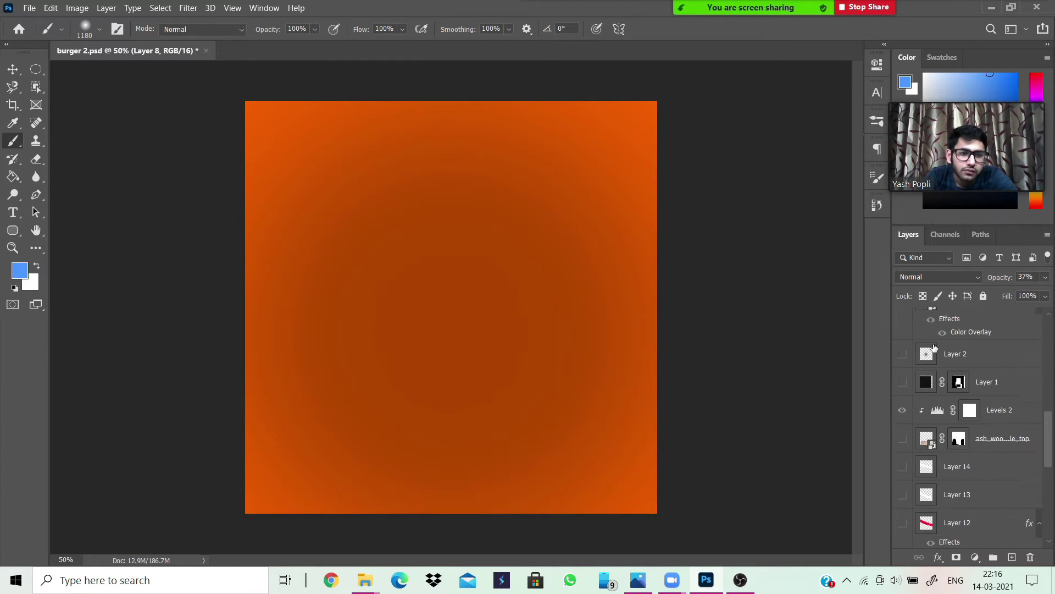
scroll(935, 364, "up", 3)
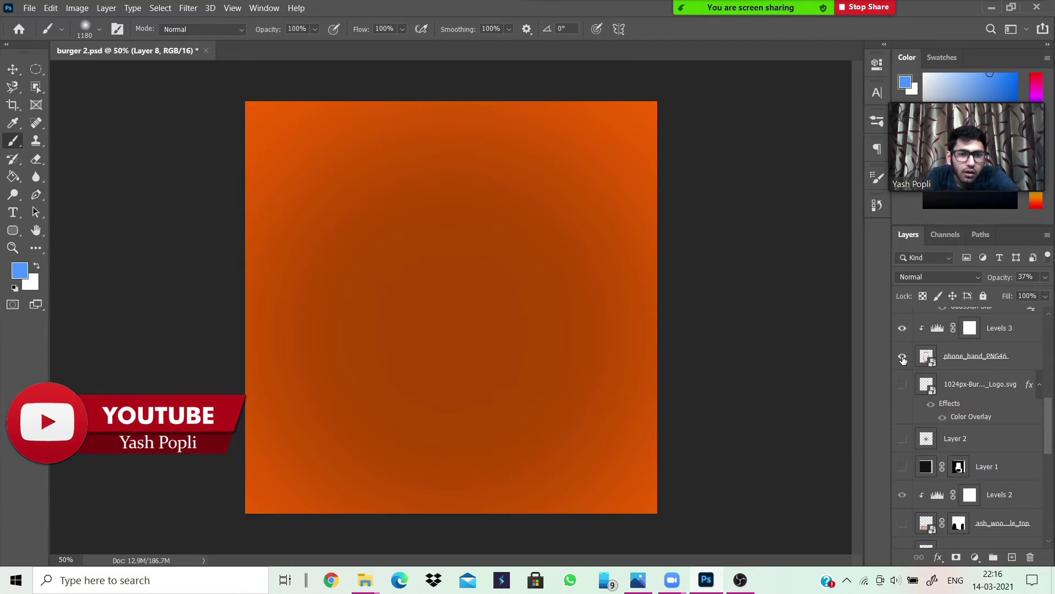
left_click(902, 356)
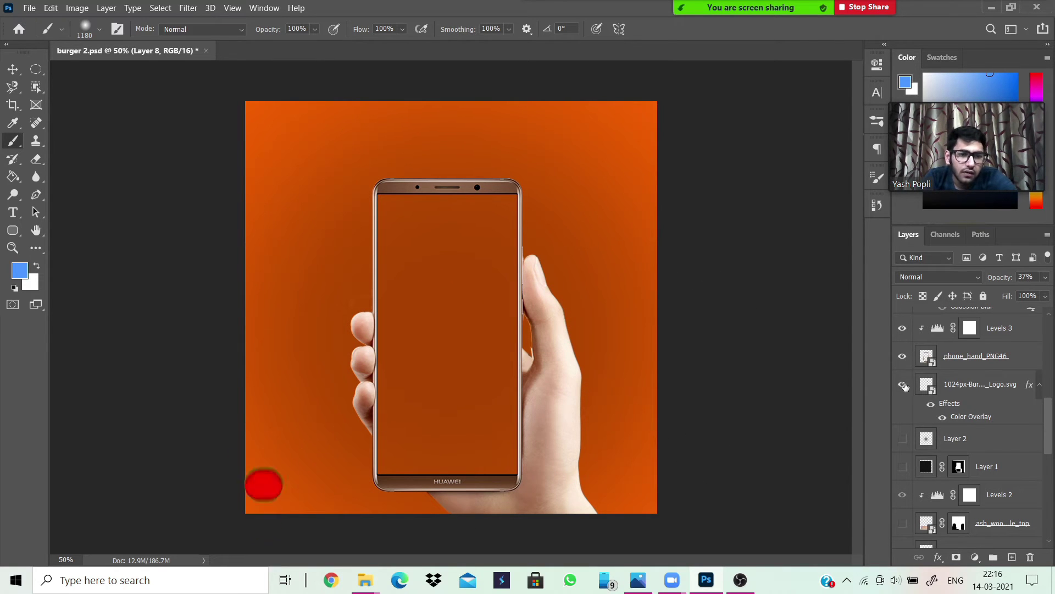
scroll(902, 476, "down", 1)
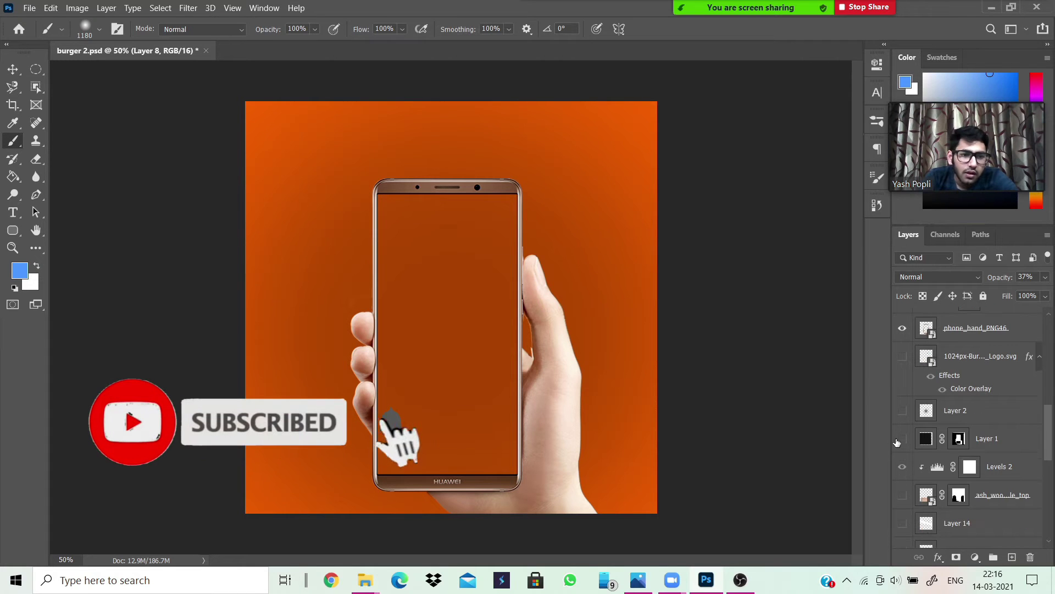
scroll(903, 438, "down", 1)
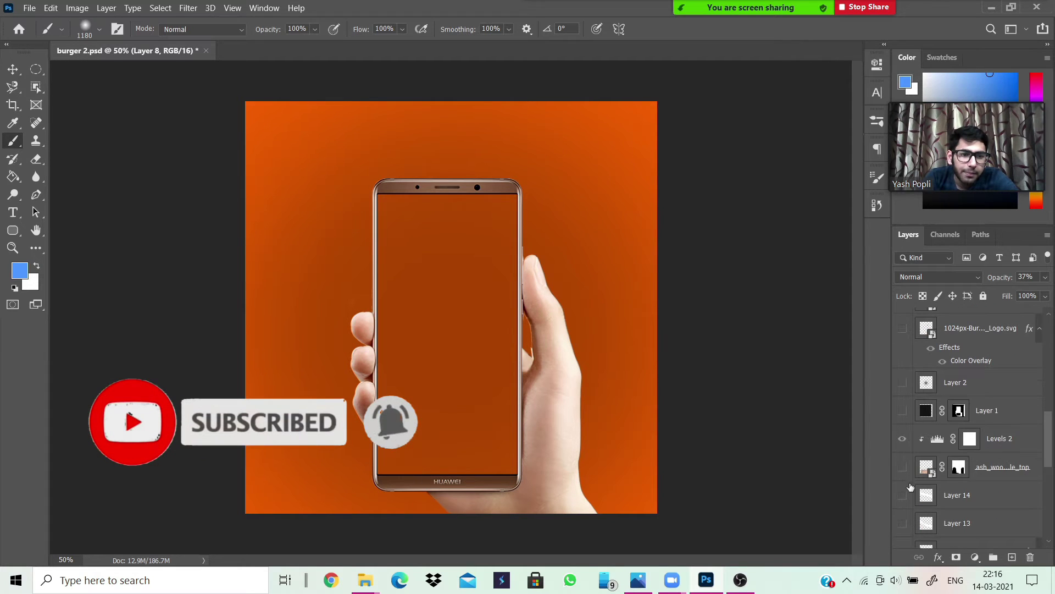
left_click(902, 466)
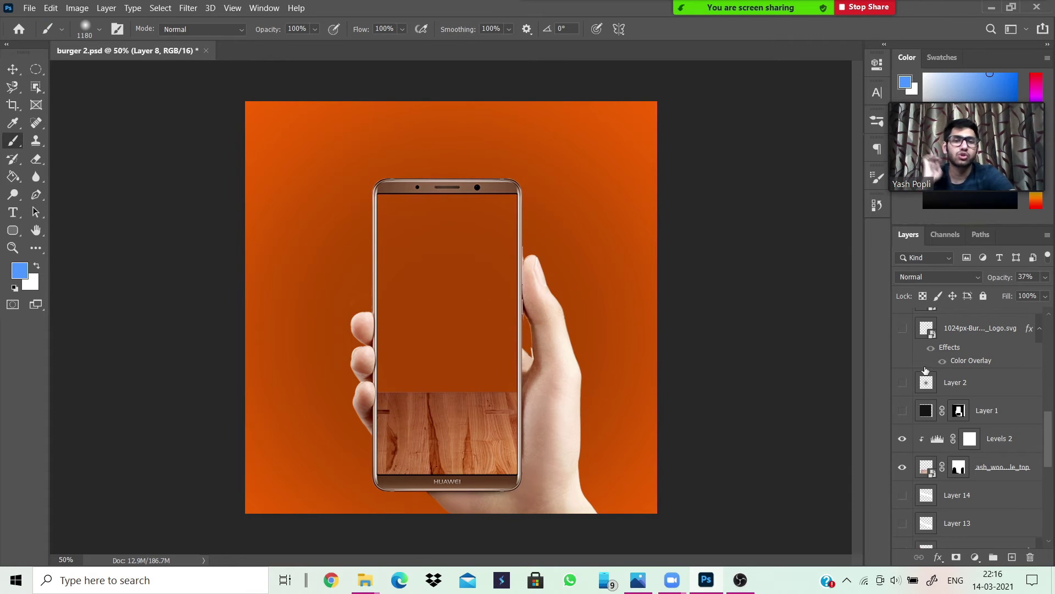
Step: Show the phone screen's dark fill on Layer 1, its glow on Layer 2 and the Burger King logo
left_click(901, 411)
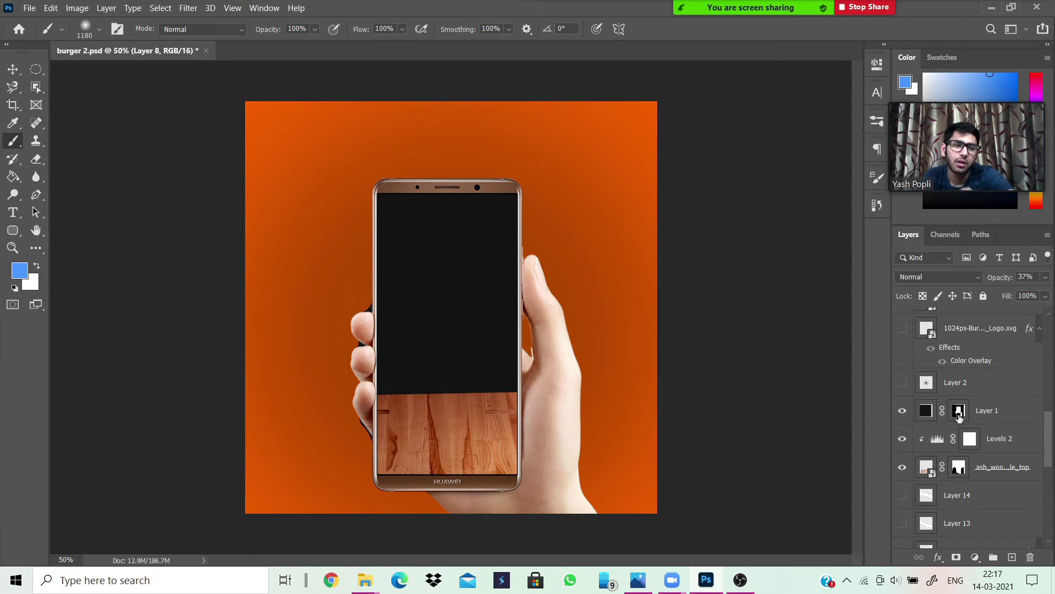
left_click(903, 383)
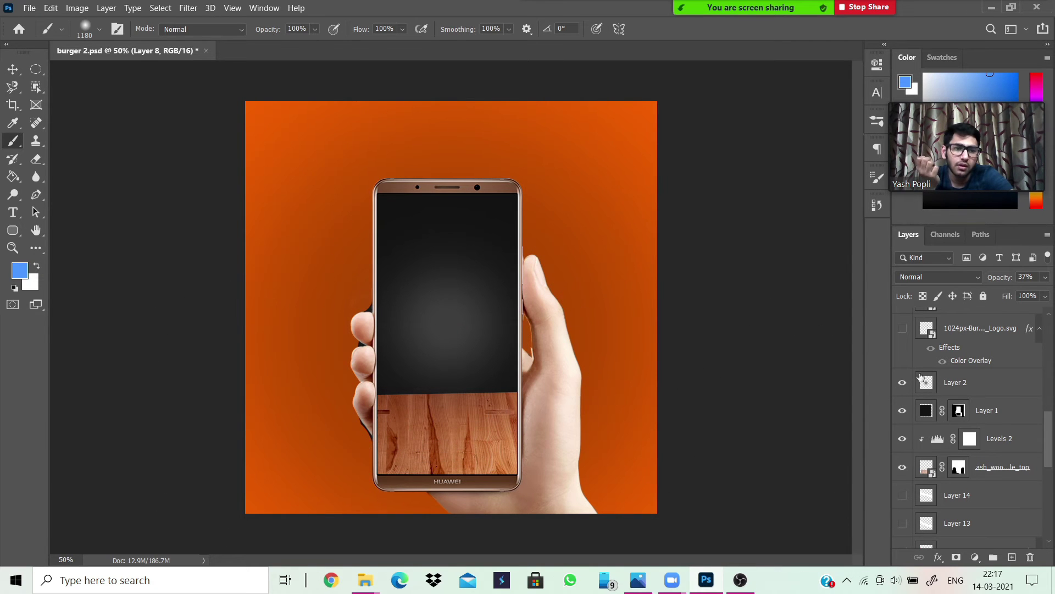
left_click(902, 329)
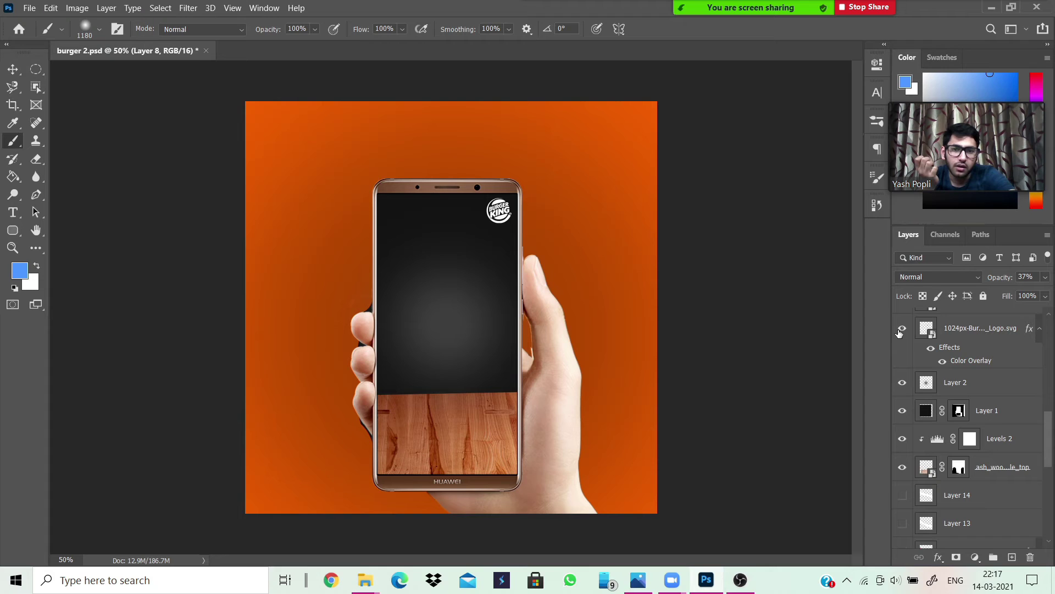
Step: Show the blurred burger shadow layer over the table, comparing the image with it off and on
scroll(901, 382, "up", 2)
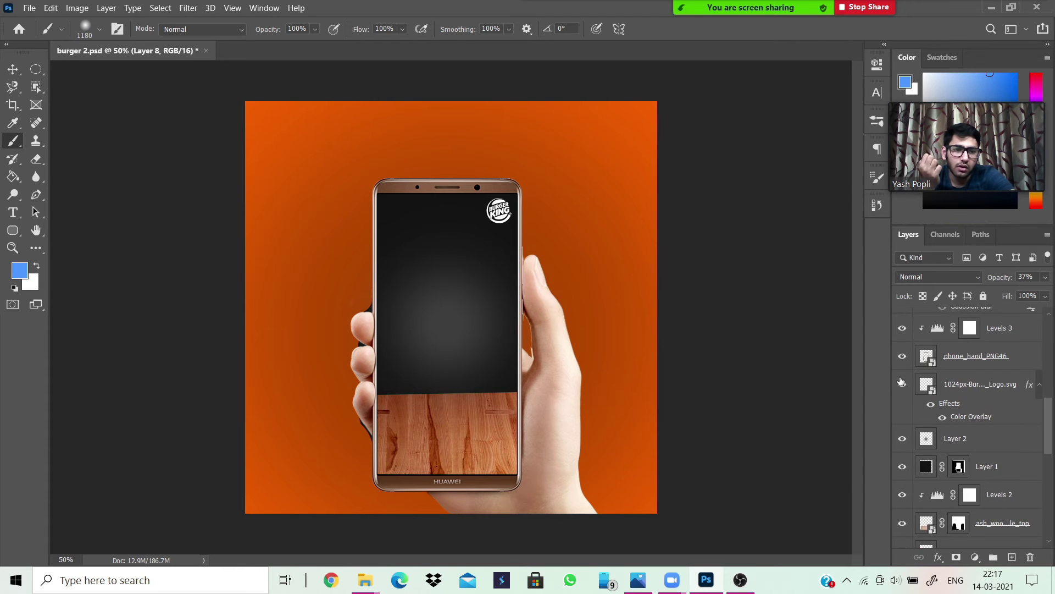
scroll(904, 379, "up", 4)
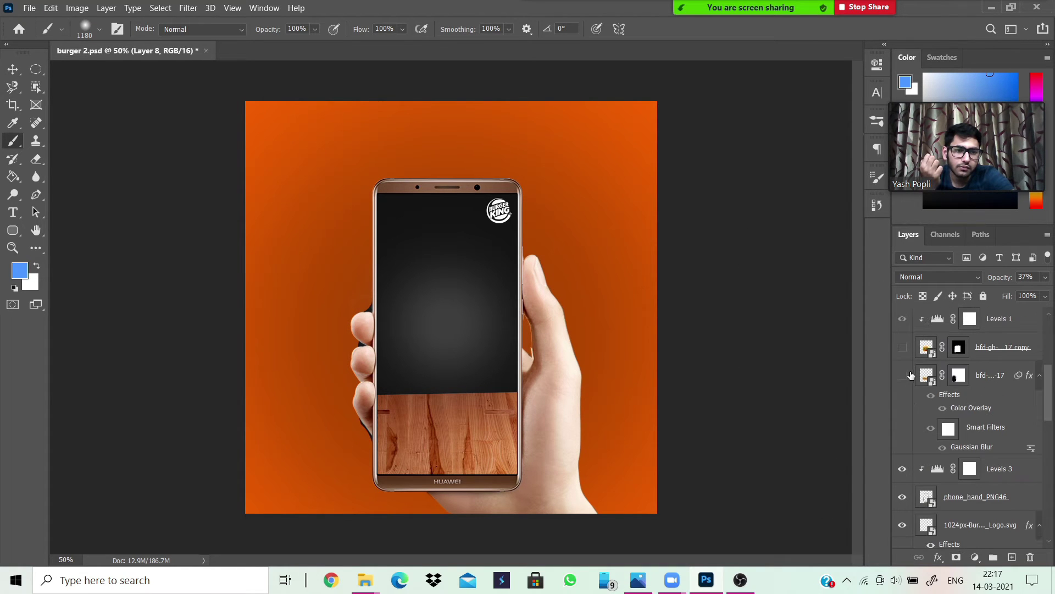
left_click(902, 376)
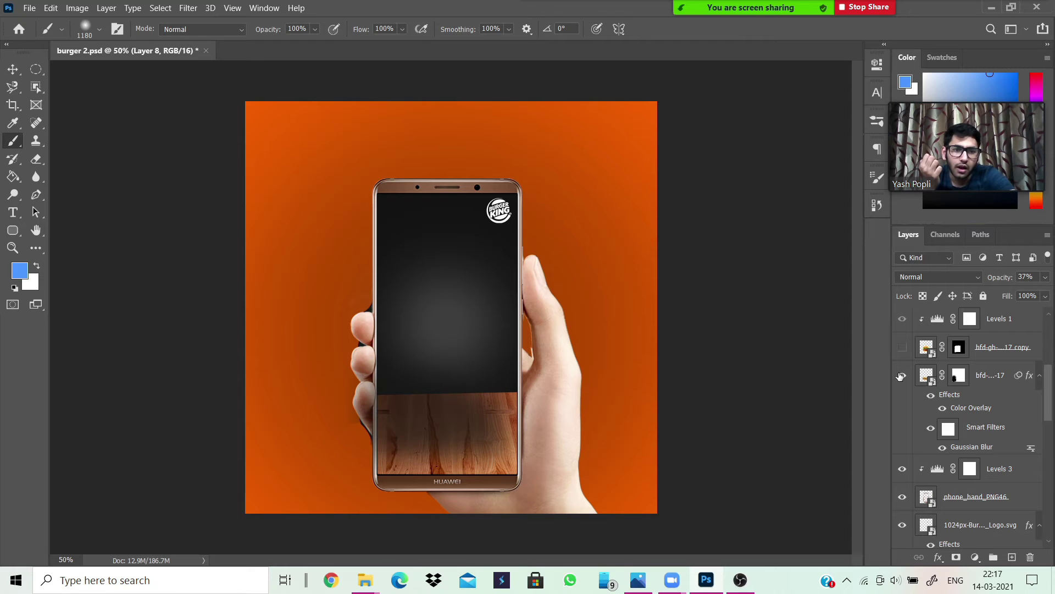
left_click(900, 376)
left_click(901, 376)
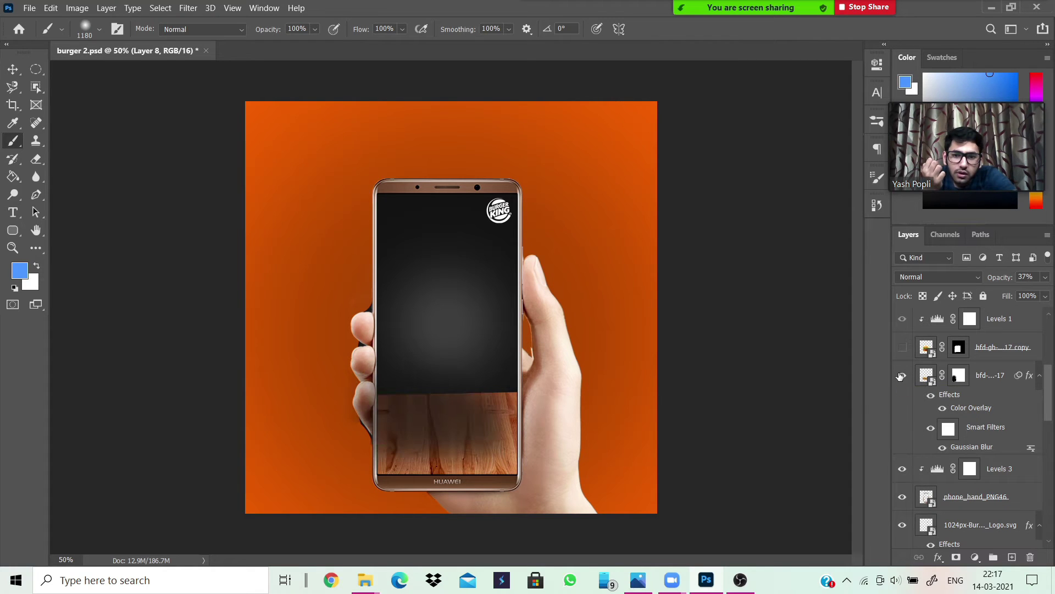
left_click(902, 376)
left_click(901, 376)
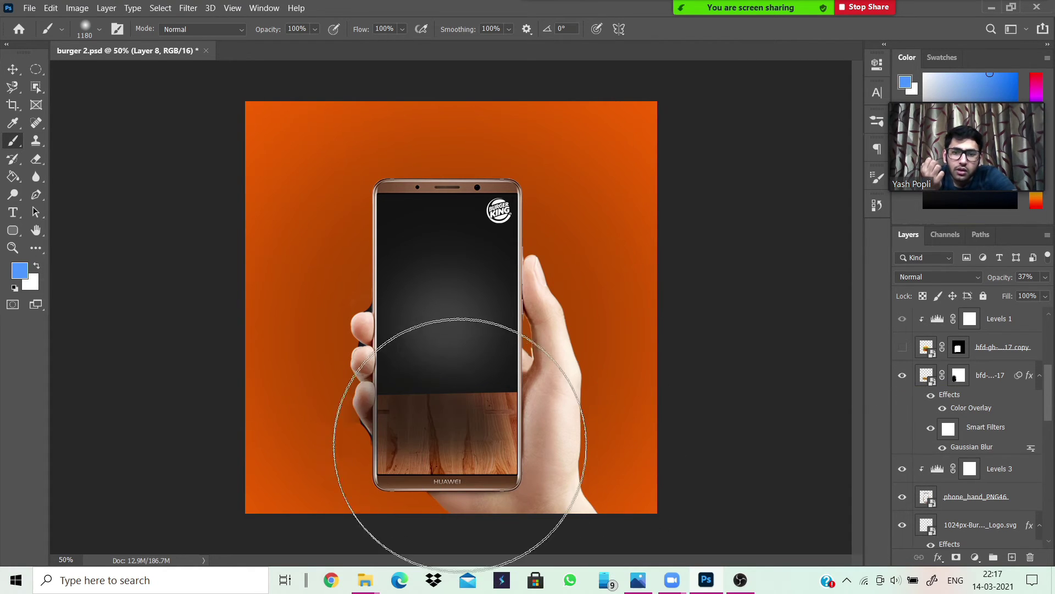
Step: Show the burger layer bfd-gb-...17 copy over the phone, together with its blurred shadow layer beneath it
left_click(902, 376)
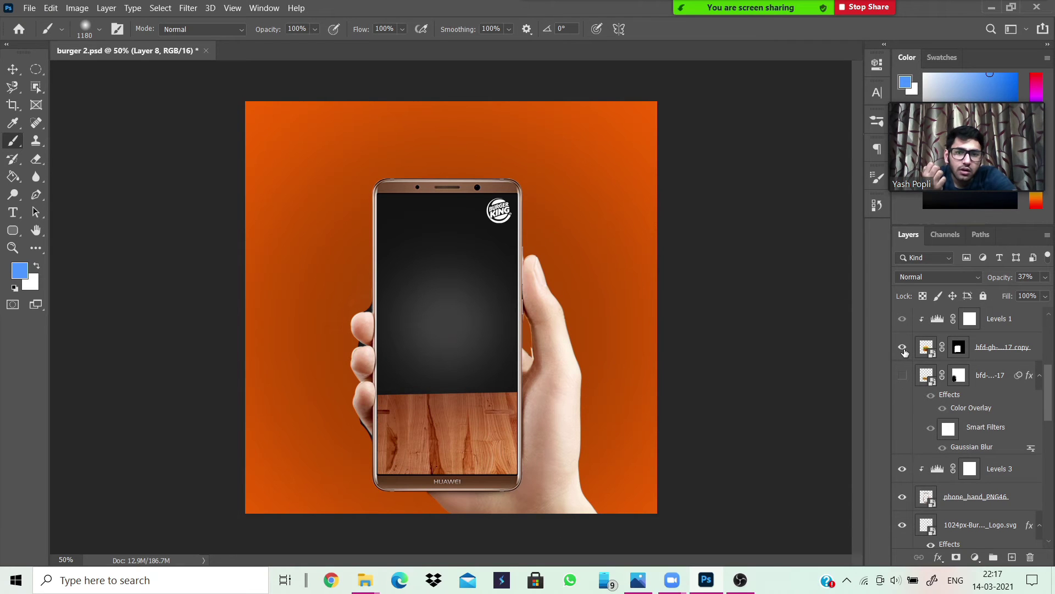
left_click(903, 349)
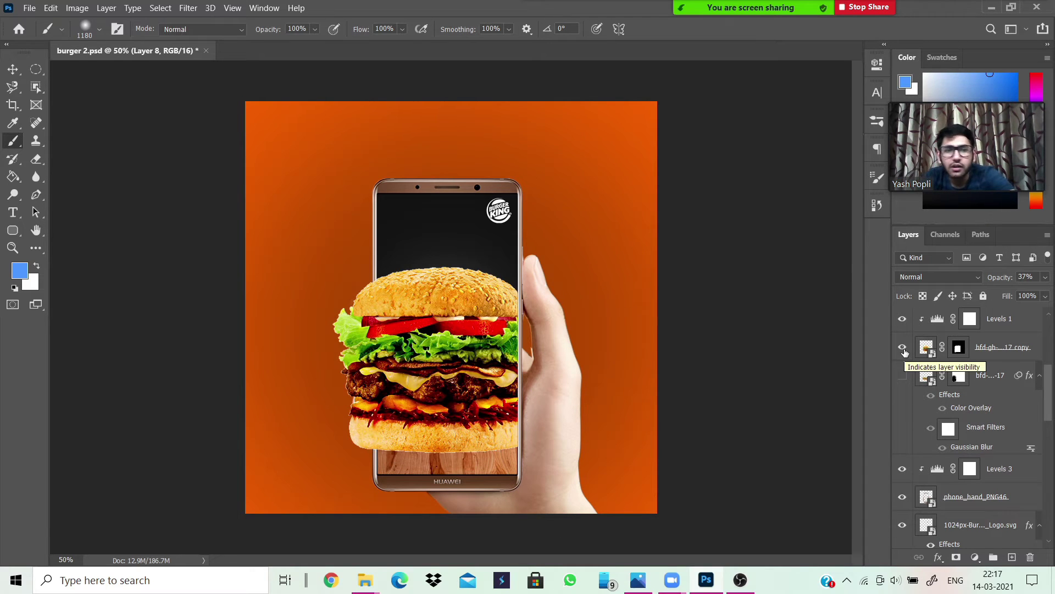
left_click(902, 376)
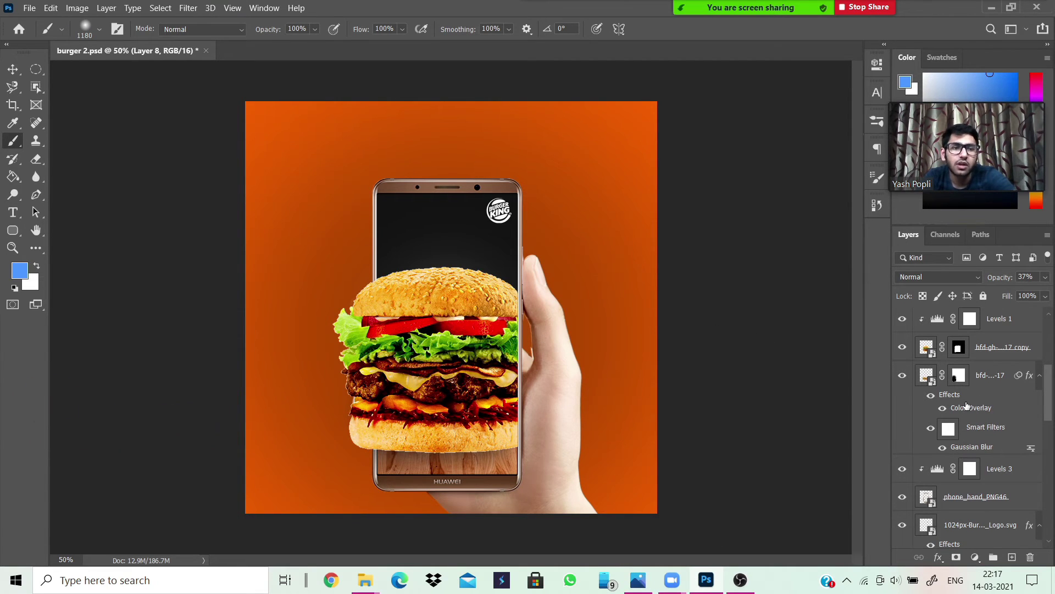
Step: Compare the image with the burger's Levels 1 and the phone hand's Levels 3 adjustments off and on
scroll(940, 406, "up", 1)
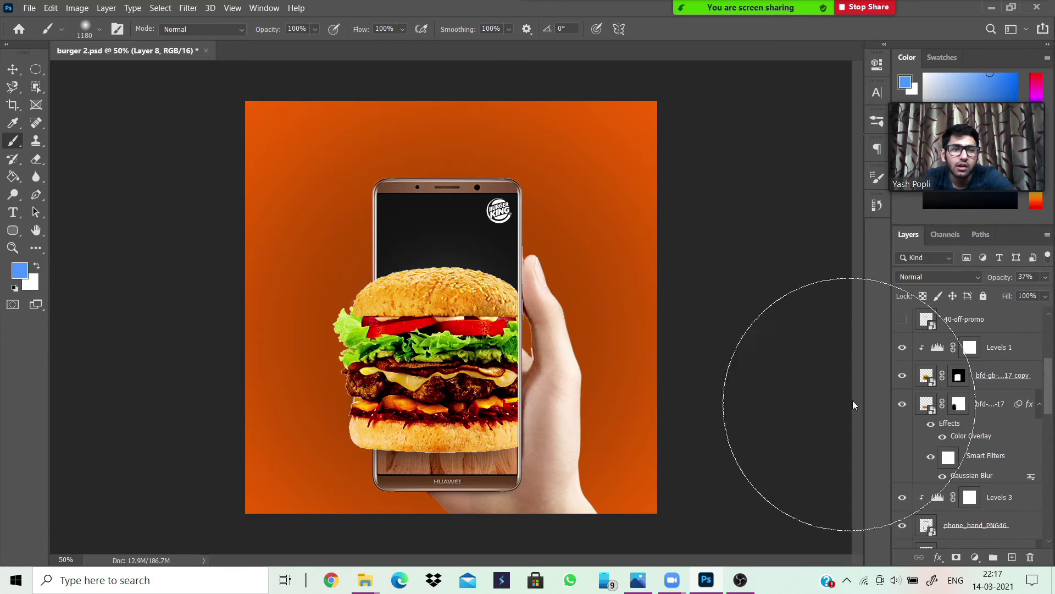
scroll(899, 379, "up", 1)
left_click(902, 378)
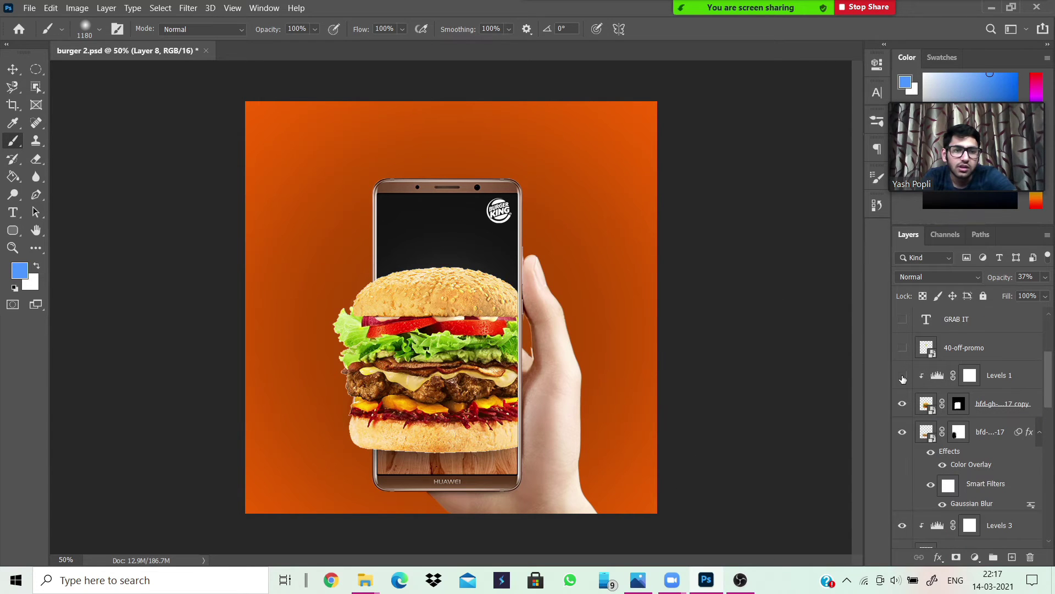
left_click(902, 379)
scroll(927, 428, "down", 3)
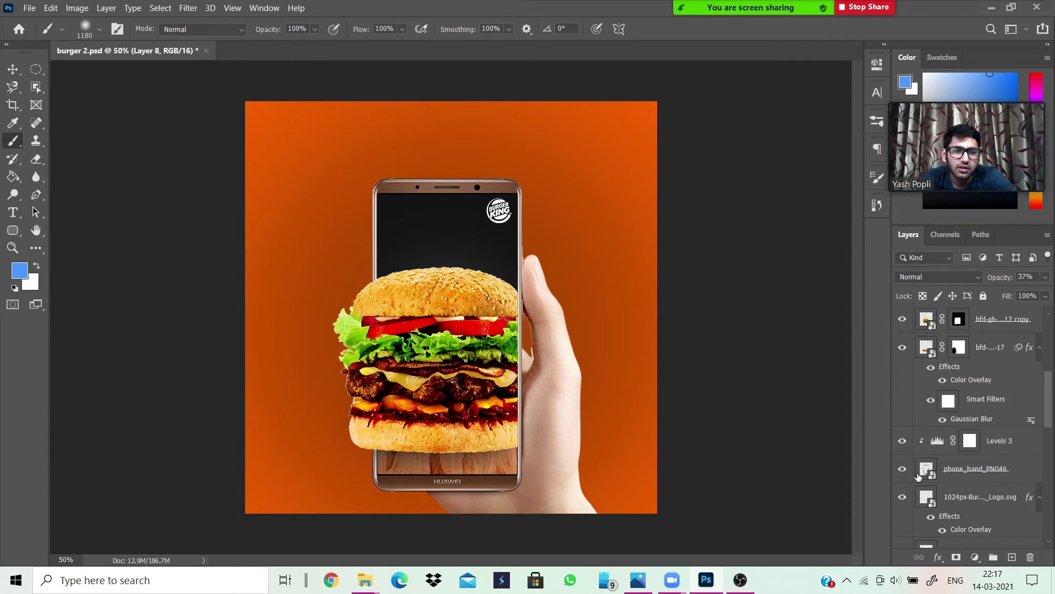
left_click(902, 441)
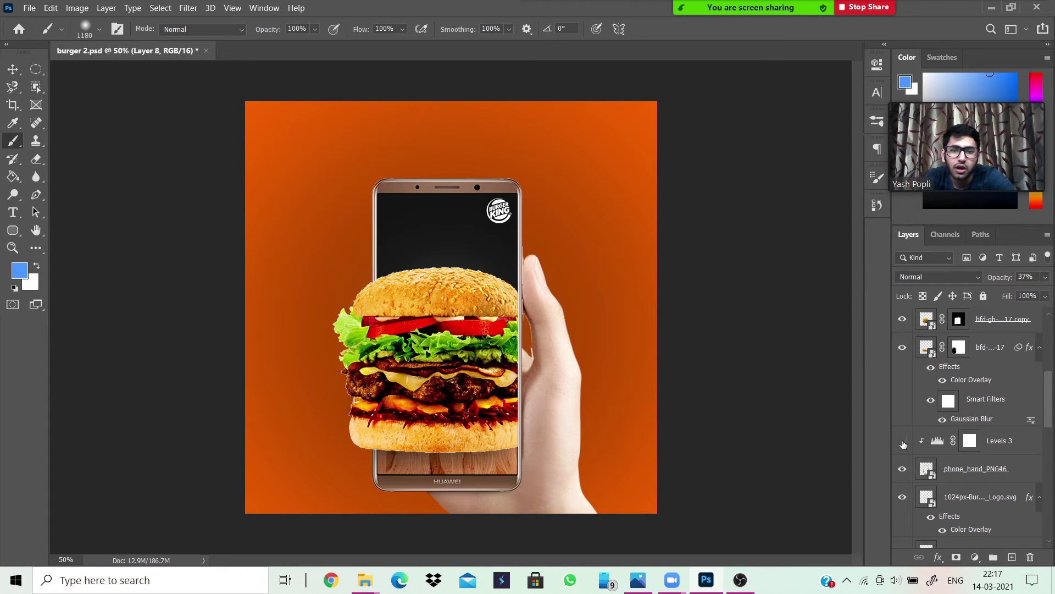
scroll(967, 455, "down", 2)
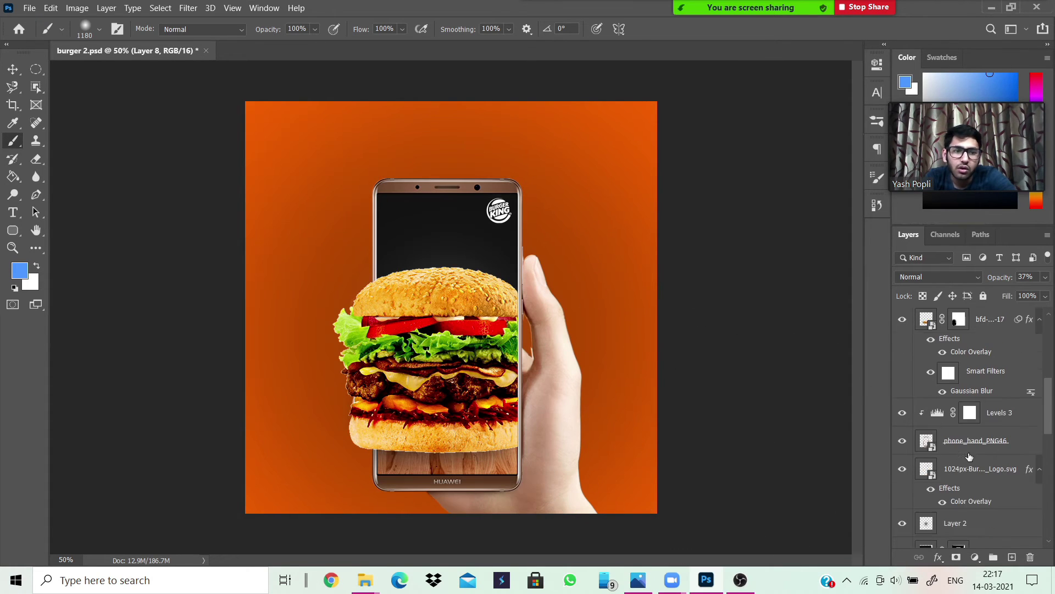
Step: Compare the image with the blurred shadow layer under the burger off and on
scroll(959, 450, "up", 5)
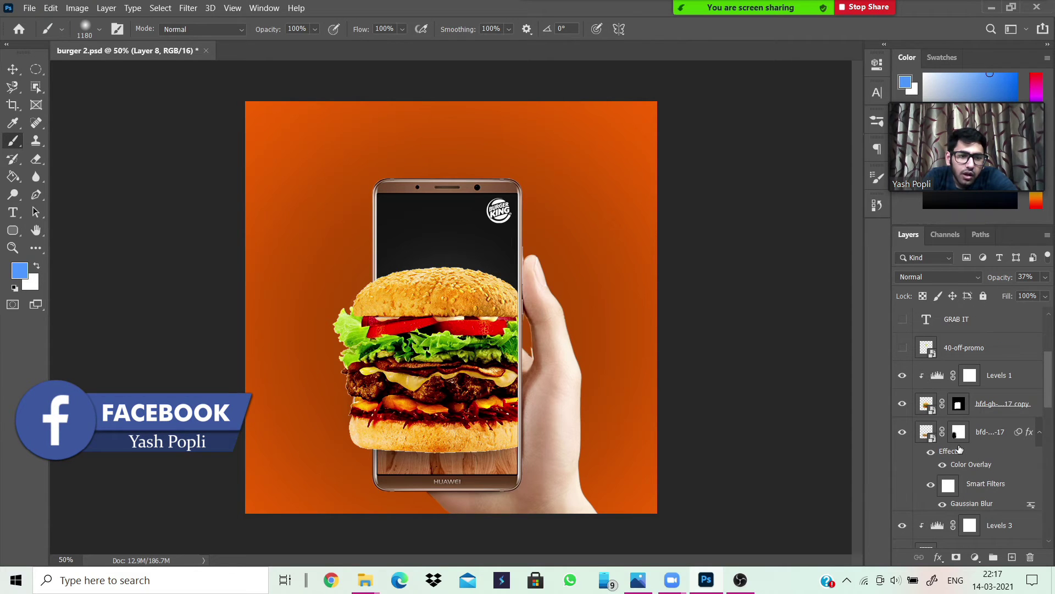
left_click(902, 432)
left_click(903, 432)
Step: Preview the green 40-off-promo badge above the burger and leave it hidden
scroll(933, 450, "up", 3)
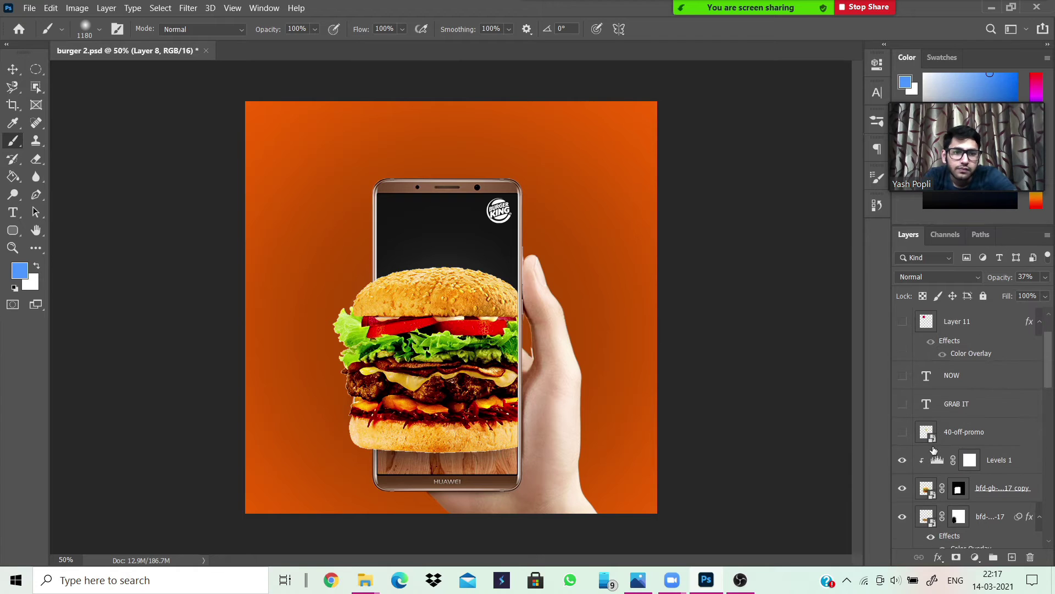
left_click(903, 433)
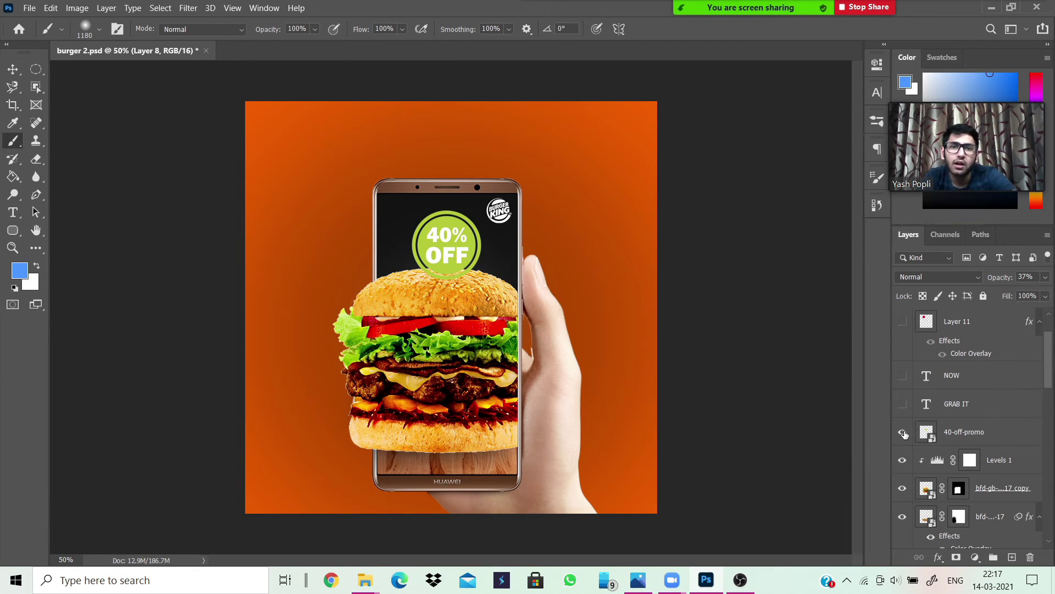
left_click(903, 433)
left_click(903, 433)
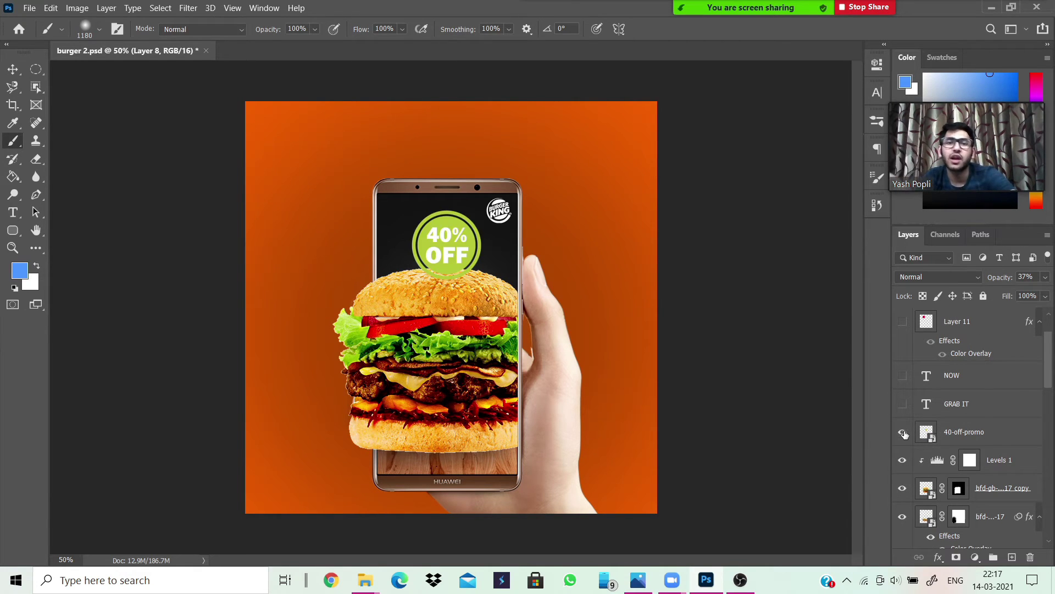
left_click(903, 433)
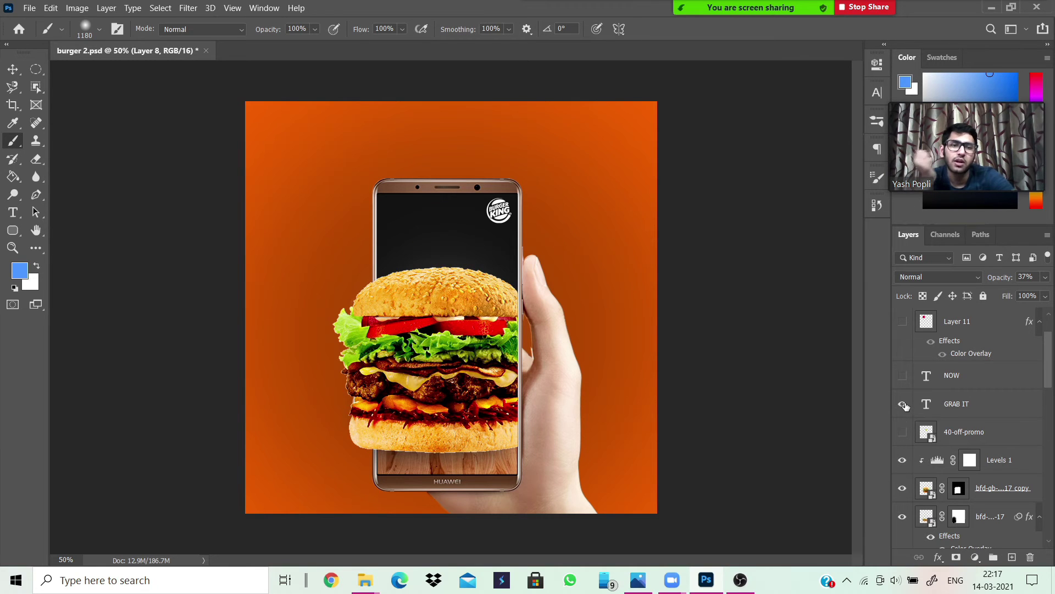
Step: Show the GRAB IT and NOW text layers and the red circle on Layer 11 with its 40% and OFF text
left_click(903, 404)
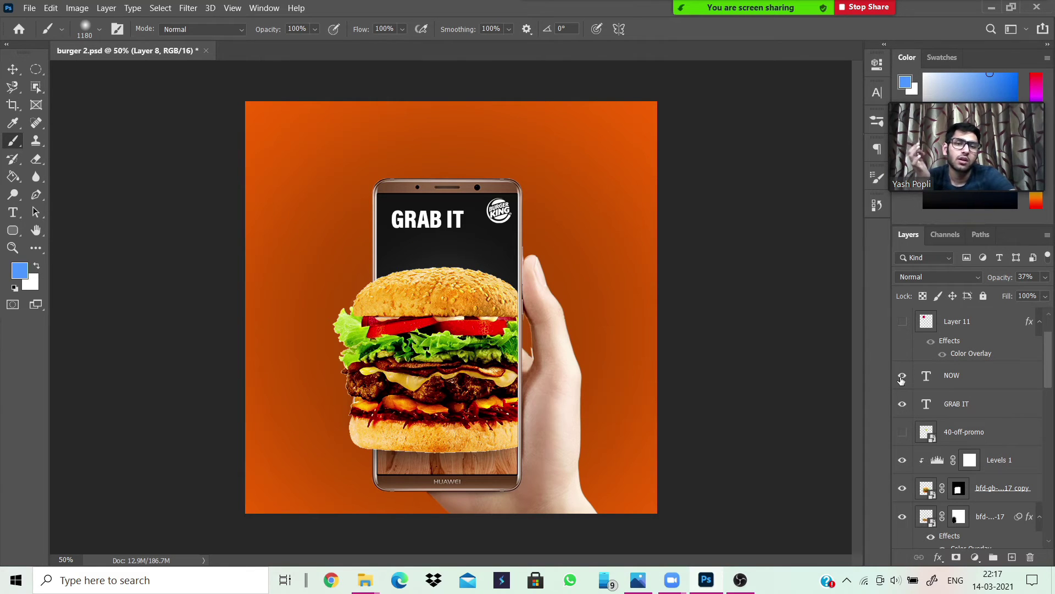
left_click(902, 377)
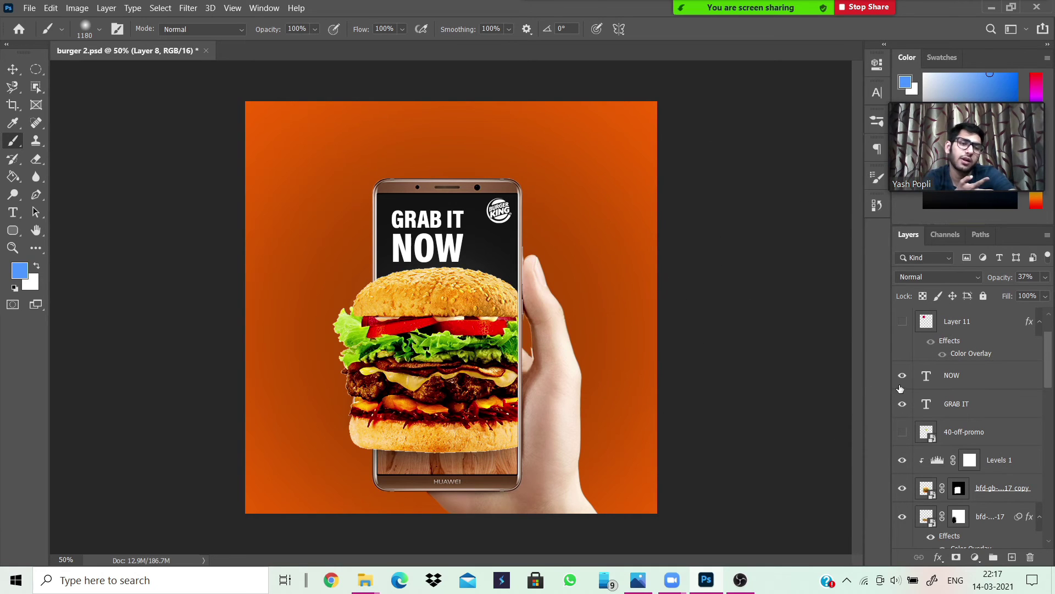
scroll(901, 385, "up", 1)
left_click(902, 350)
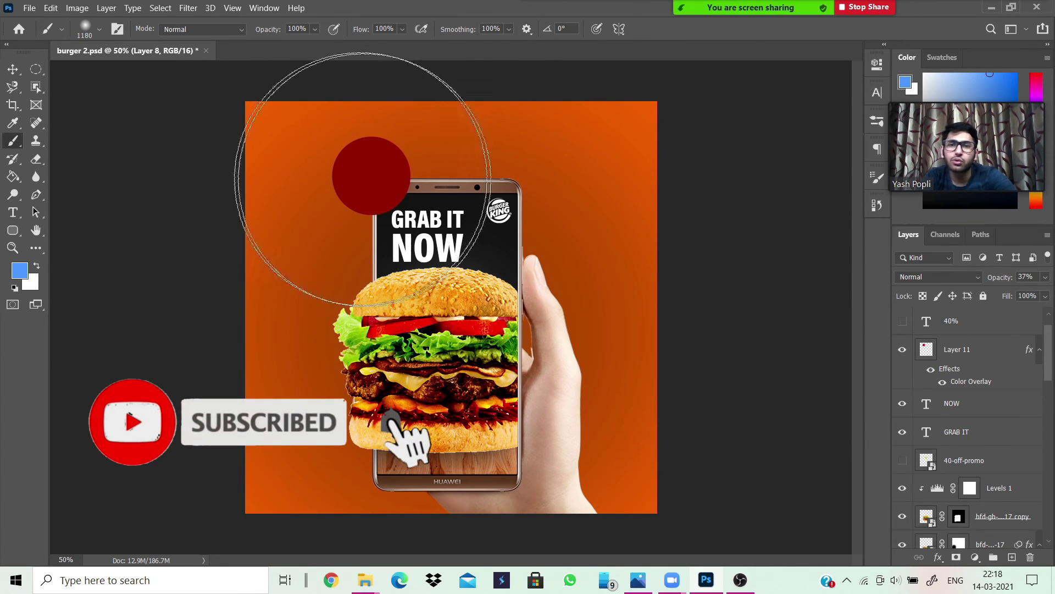
scroll(981, 364, "up", 1)
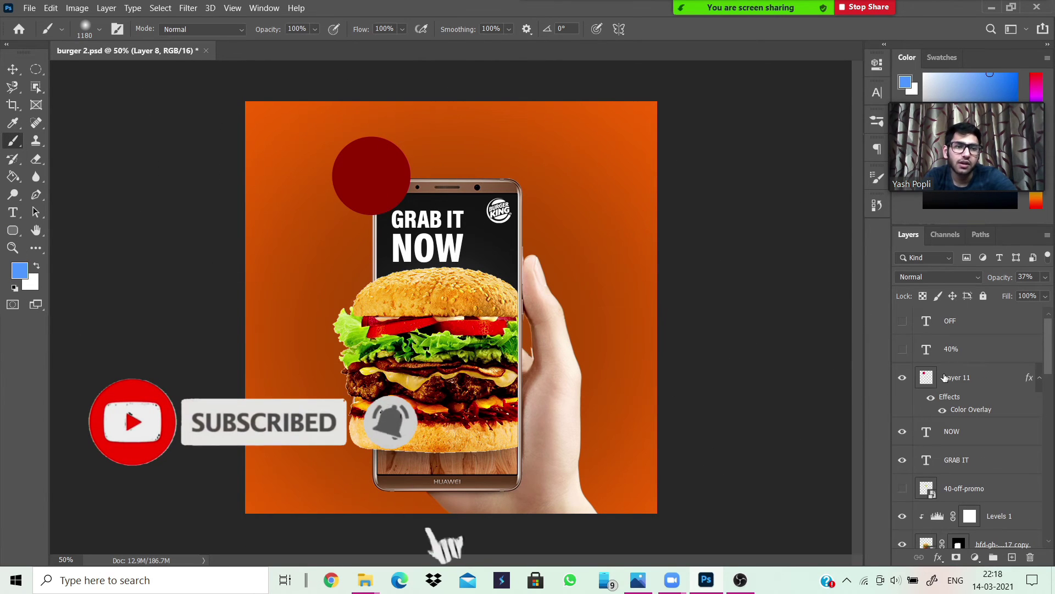
left_click(903, 350)
left_click(902, 321)
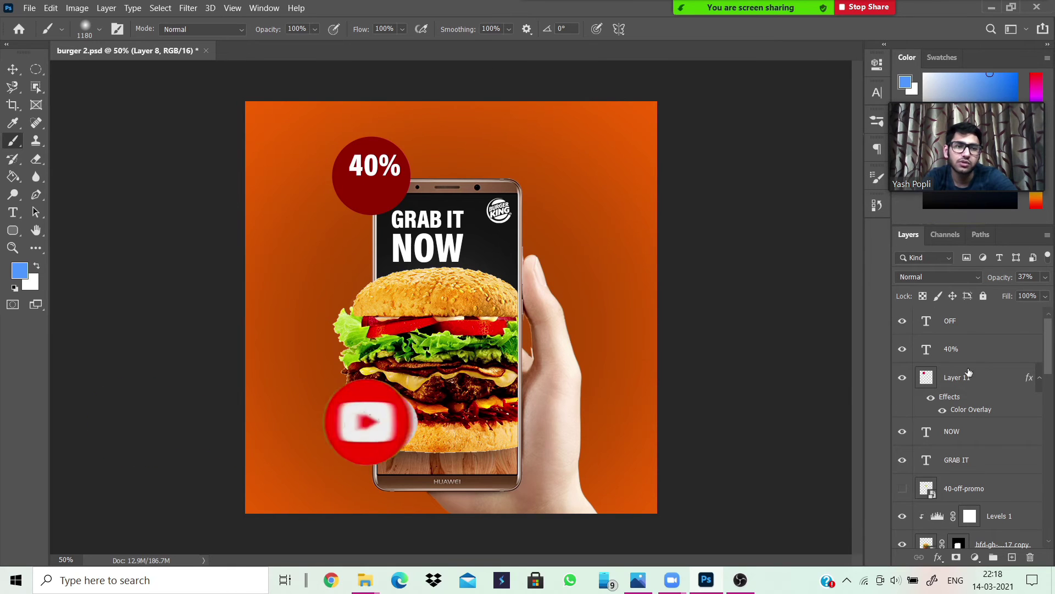
Step: Compare the white brush strokes on Layer 13, Layer 14 and Layer 12 behind the phone, leaving only Layer 14 shown
scroll(984, 385, "down", 5)
scroll(1009, 398, "down", 4)
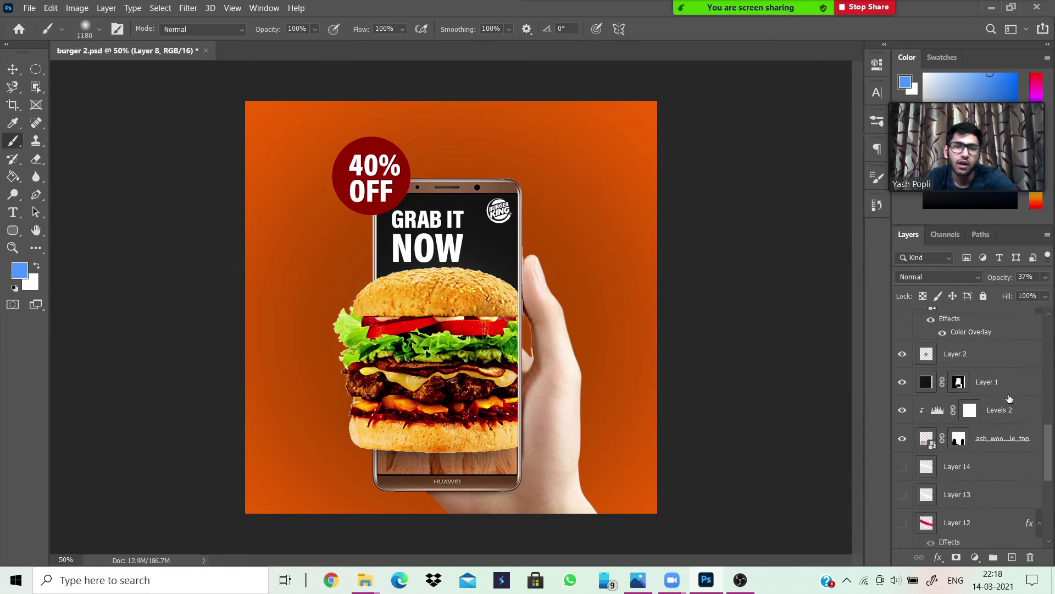
scroll(1010, 398, "up", 4)
scroll(1010, 398, "up", 3)
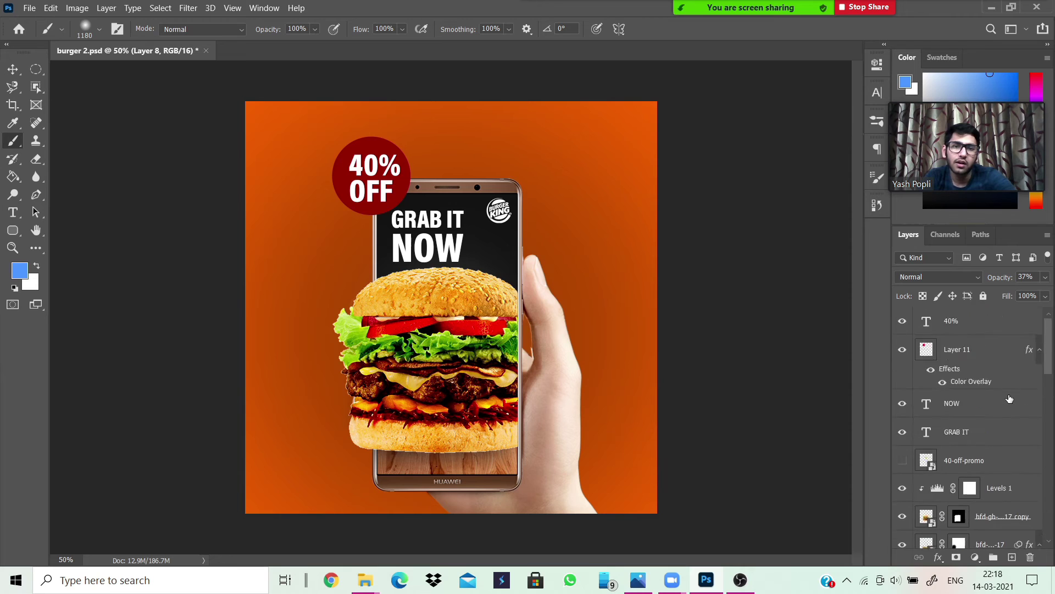
scroll(1009, 398, "down", 6)
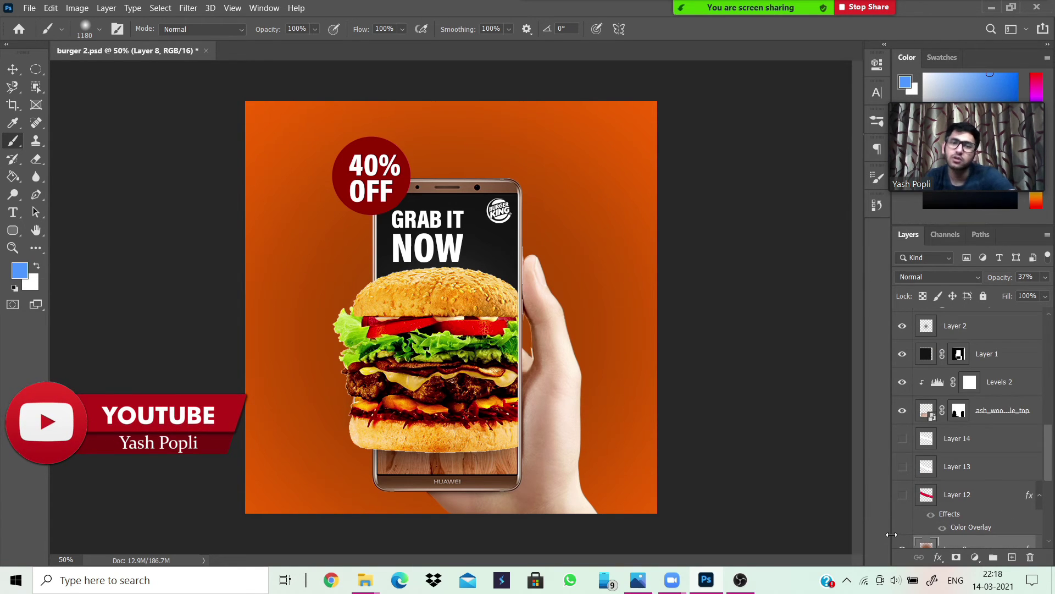
scroll(906, 446, "down", 1)
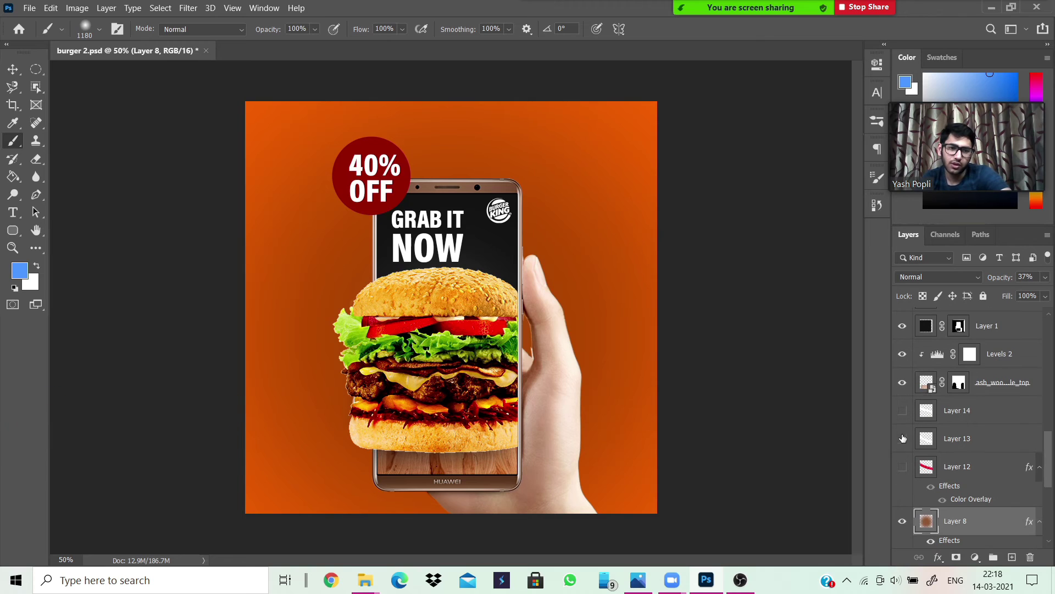
left_click(903, 438)
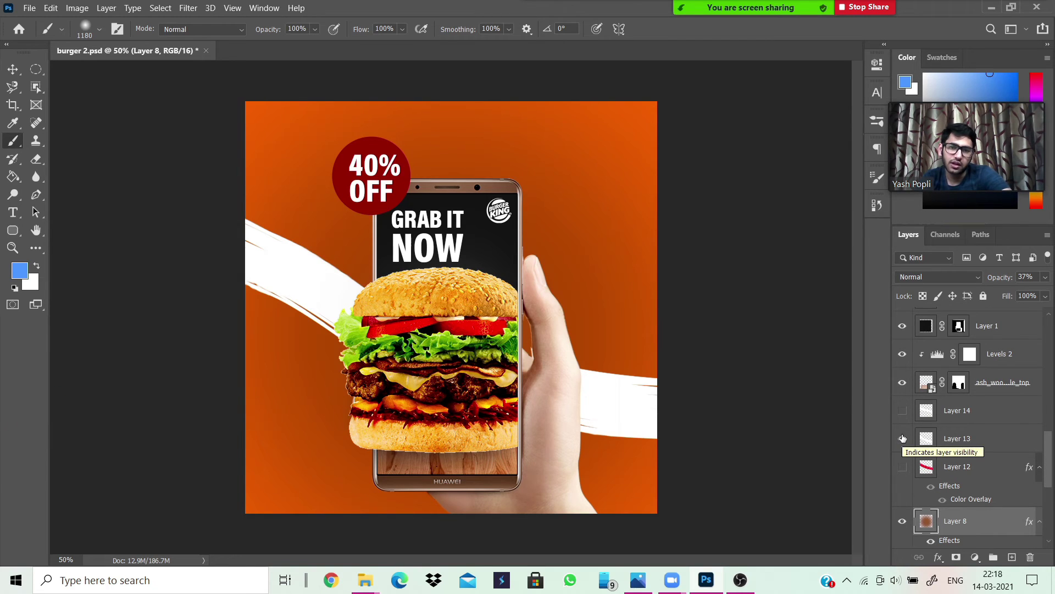
left_click(903, 411)
left_click(904, 440)
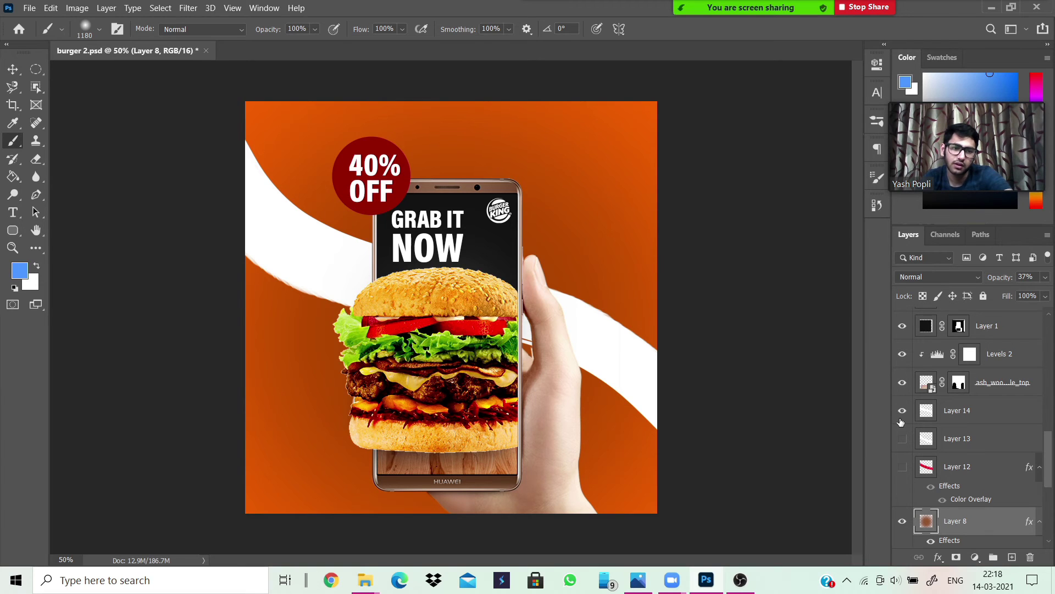
left_click(902, 411)
left_click(902, 466)
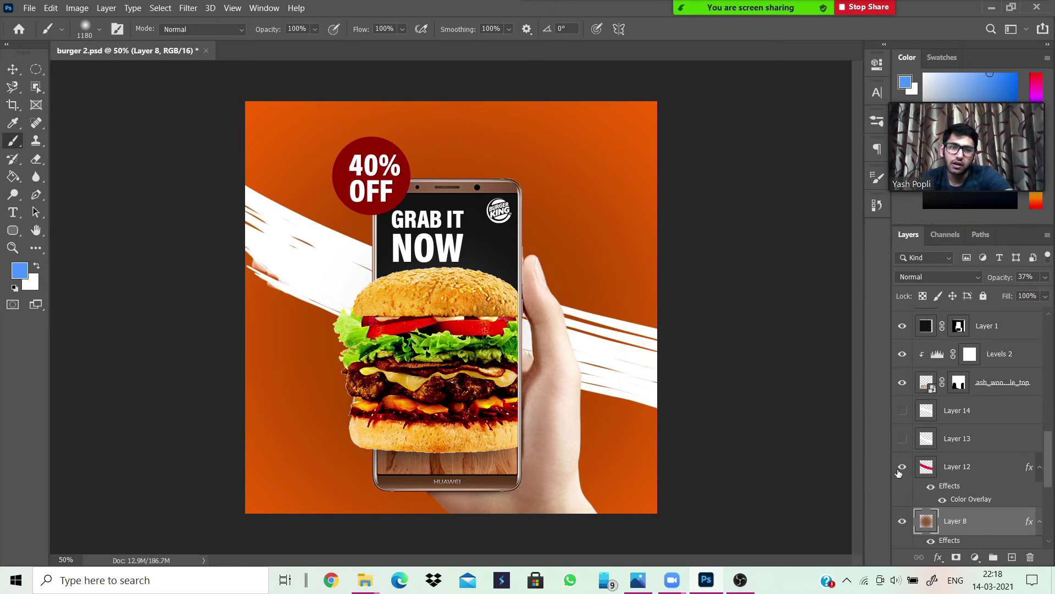
left_click(900, 468)
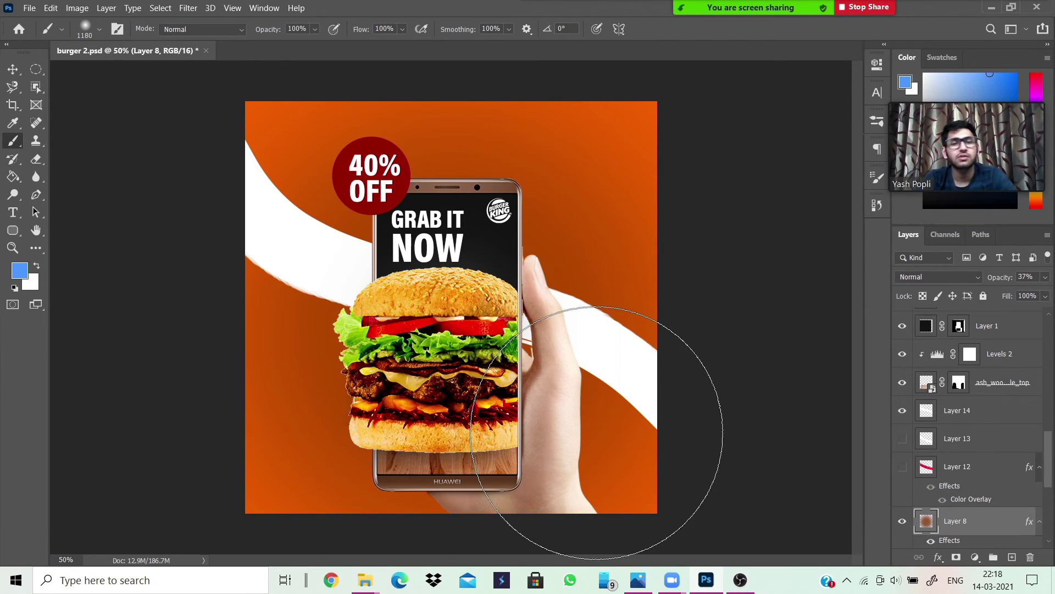
Step: Disable the layer mask on the burger layer bfd-gb-...17 copy to view the whole burger, and enable the mask again
scroll(945, 428, "up", 6)
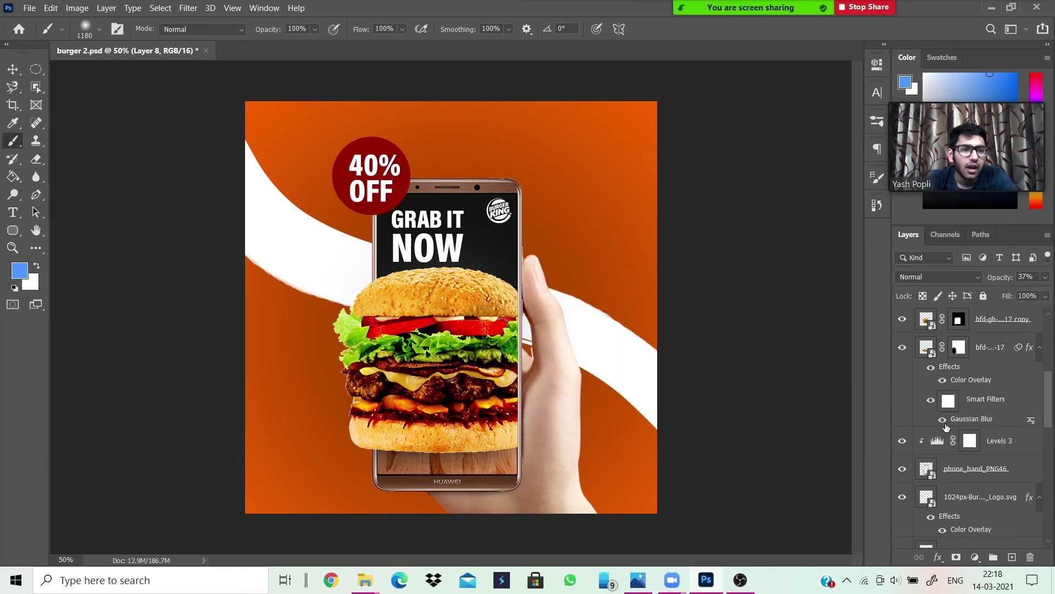
scroll(945, 427, "up", 2)
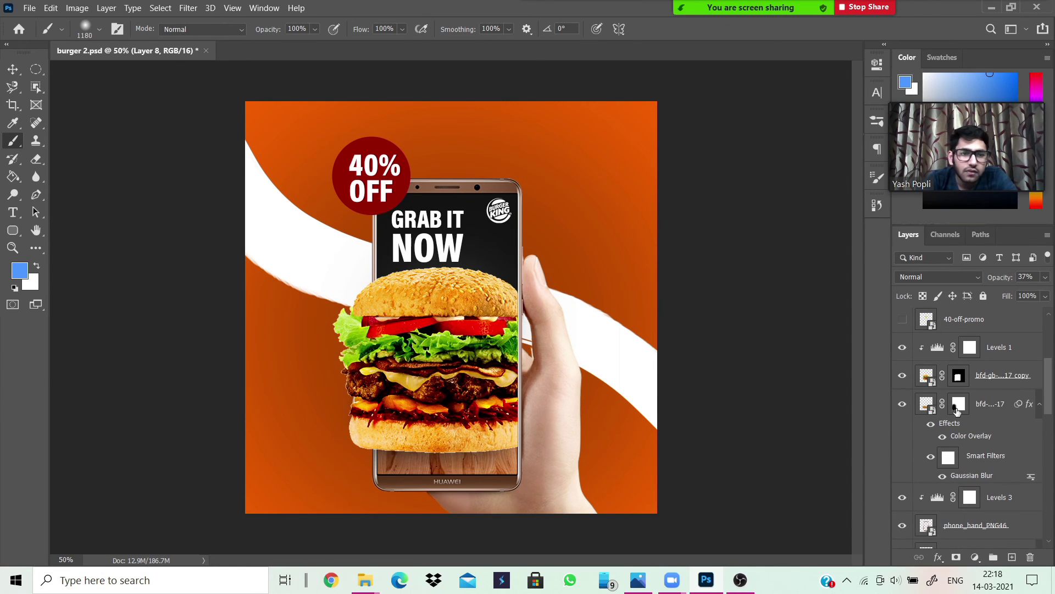
left_click(902, 377)
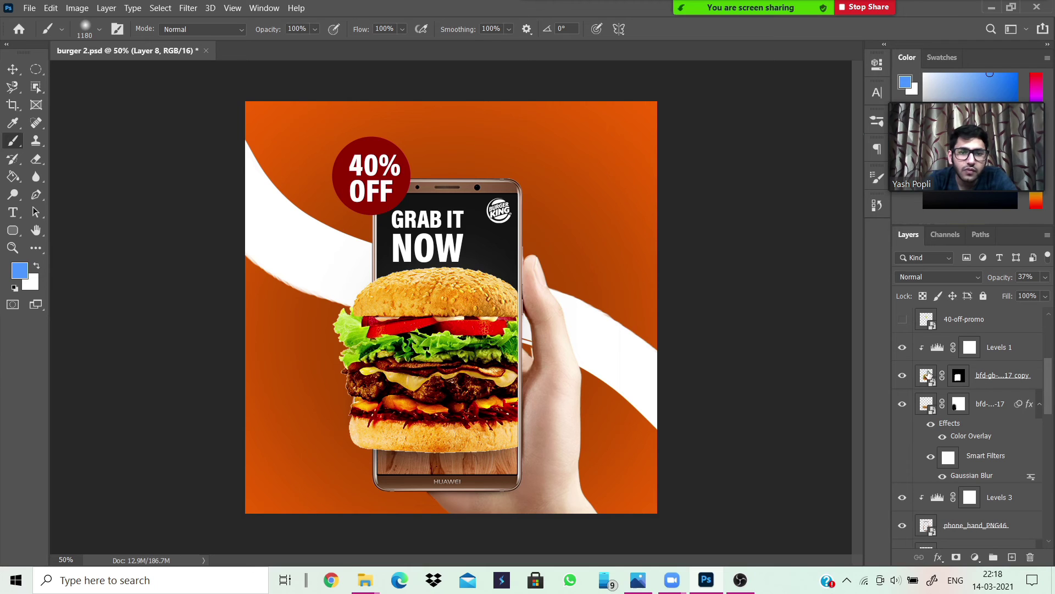
right_click(959, 379)
left_click(947, 388)
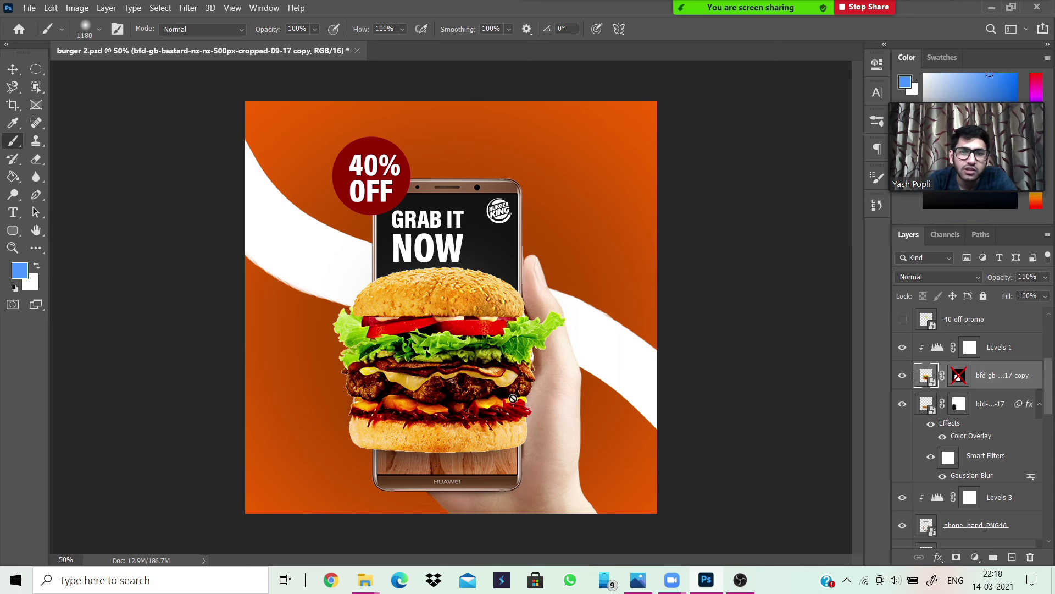
right_click(959, 380)
left_click(954, 388)
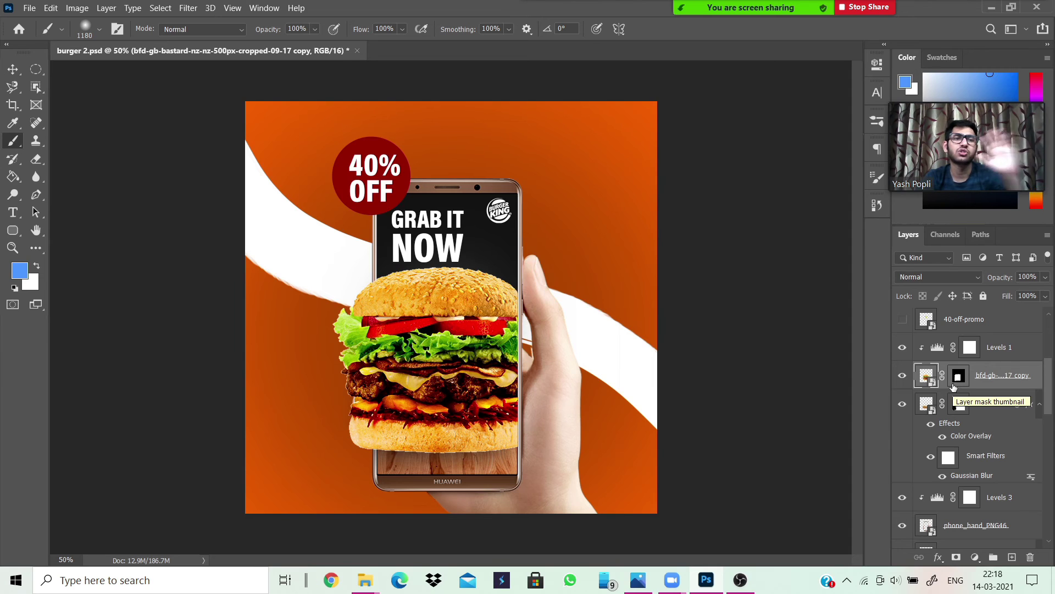
scroll(956, 401, "up", 1)
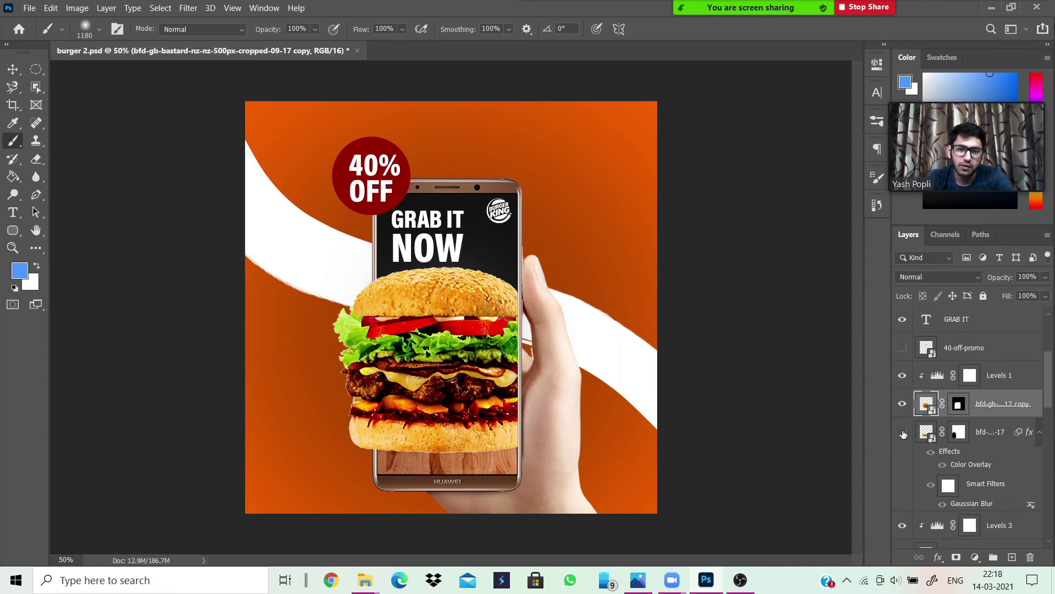
scroll(962, 434, "down", 1)
scroll(963, 435, "down", 3)
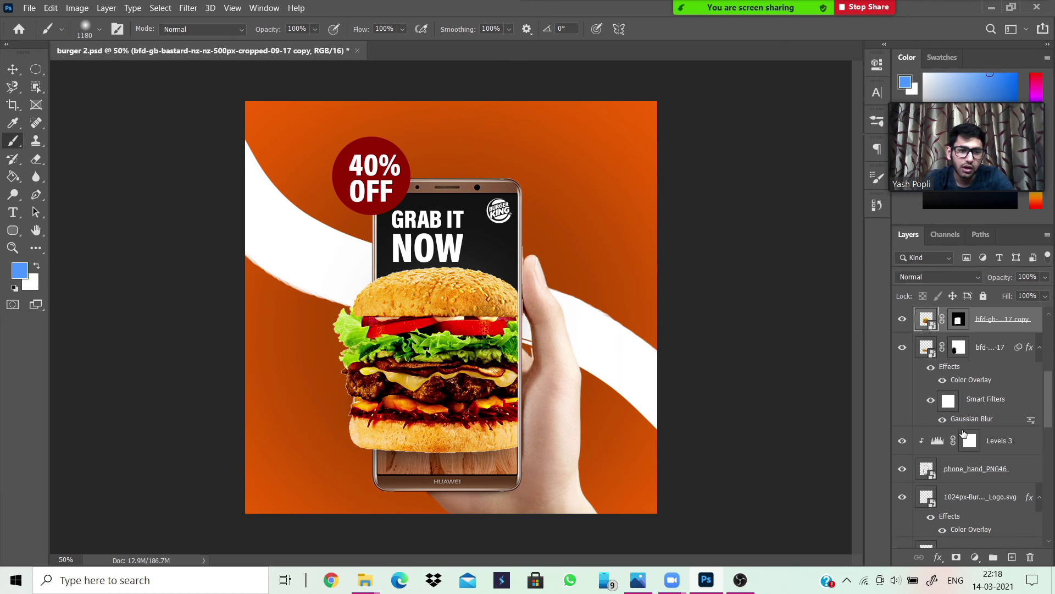
scroll(984, 412, "up", 5)
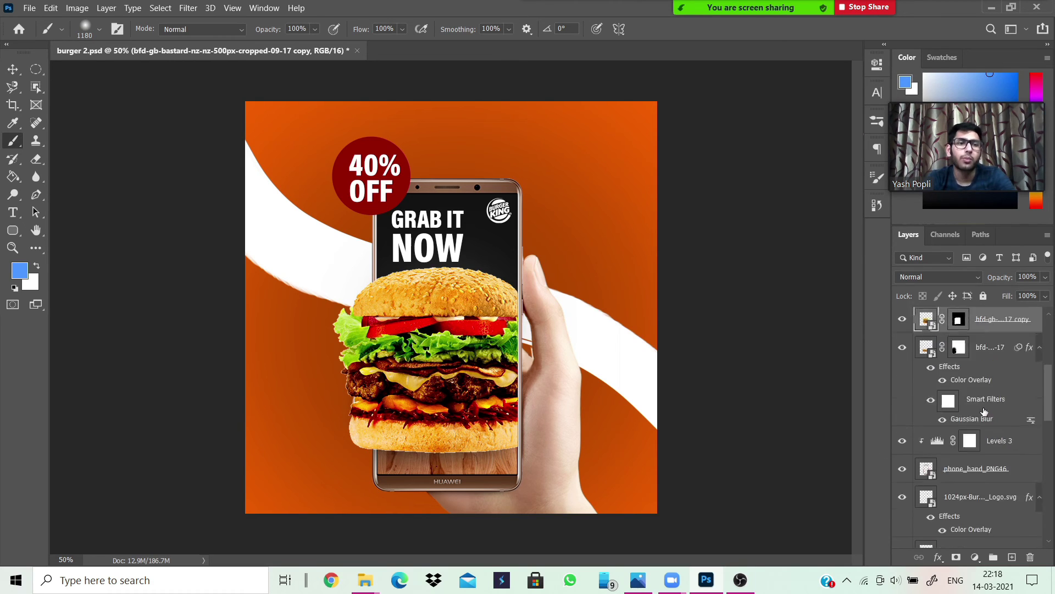